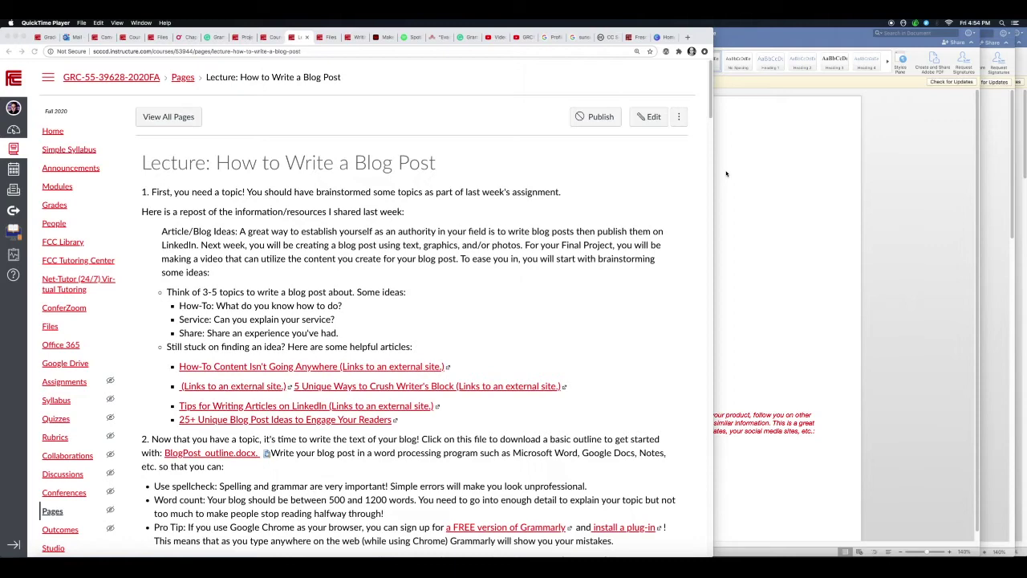
# Step: Read through the How to Write a Blog Post lecture in Canvas, then bring BlogPost_outline forward
pyautogui.click(709, 111)
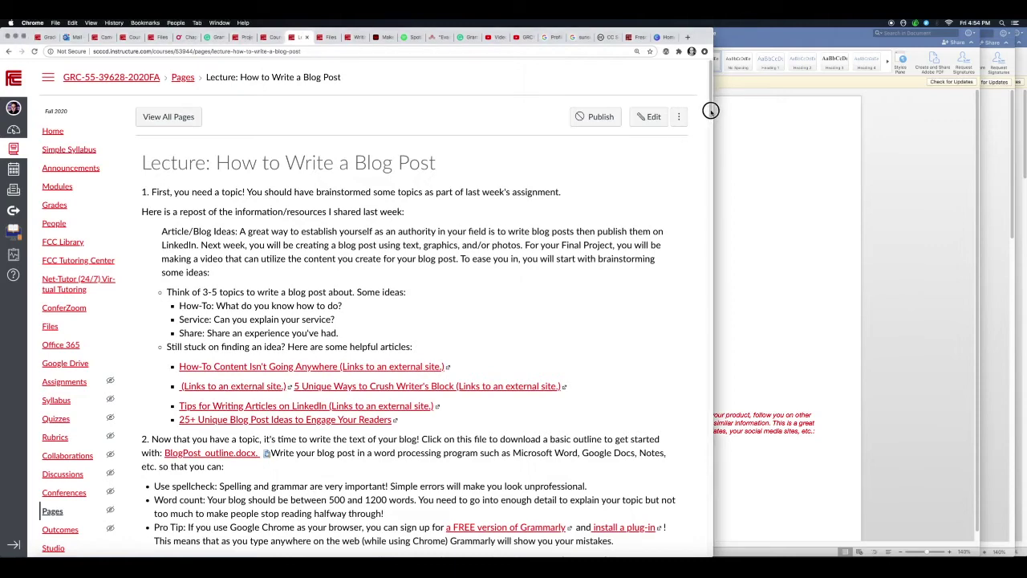
pyautogui.scroll(-3, 711, 102)
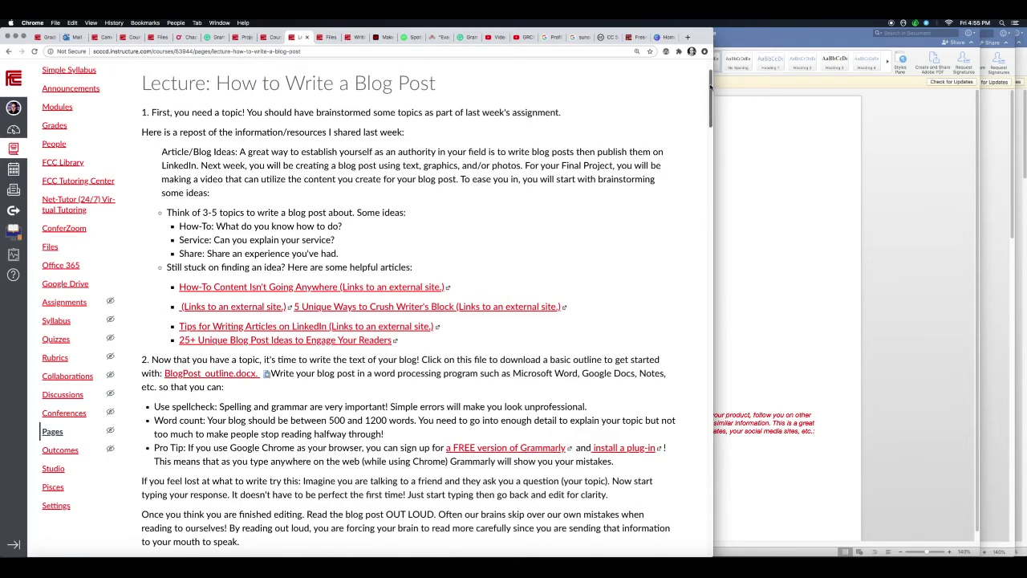
pyautogui.moveTo(711, 85); pyautogui.dragTo(716, 121)
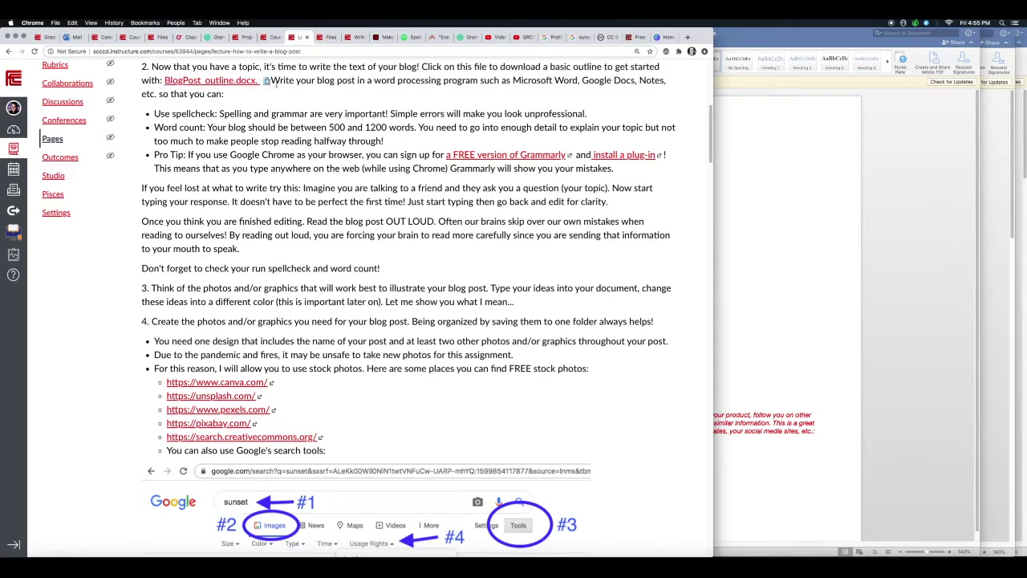
pyautogui.click(765, 269)
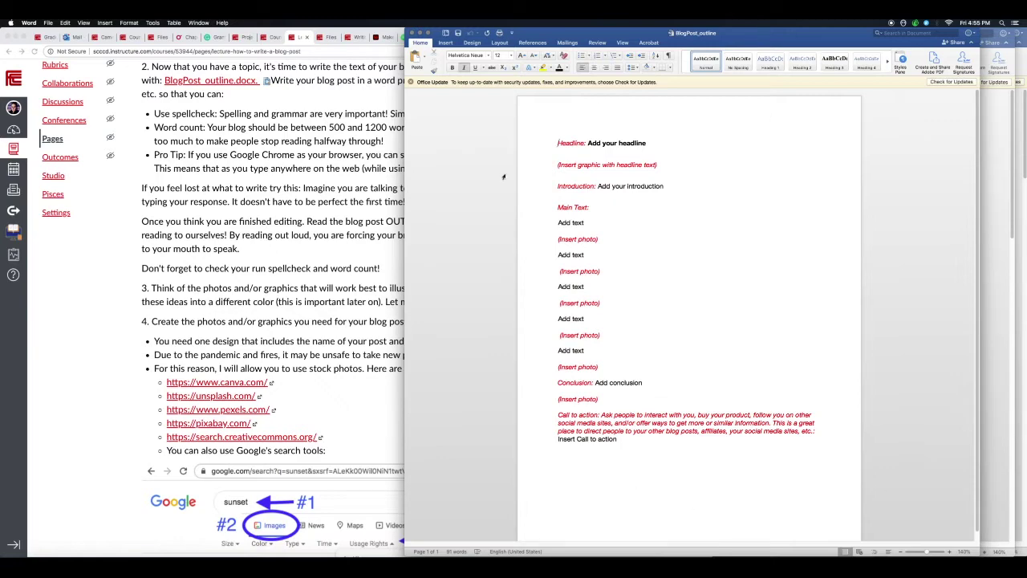
# Step: Close BlogPost_outline and return to the Canvas lecture page
pyautogui.click(411, 34)
pyautogui.click(433, 112)
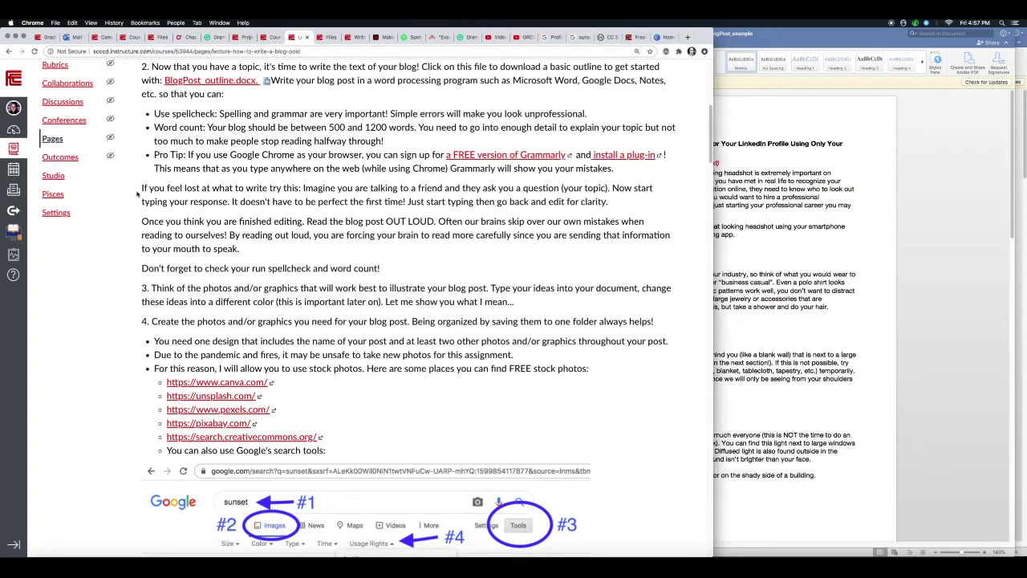
# Step: Highlight the lecture's writing tips, then shift BlogPost_example left to reveal BlogPost_Finished
pyautogui.moveTo(138, 189); pyautogui.dragTo(305, 188)
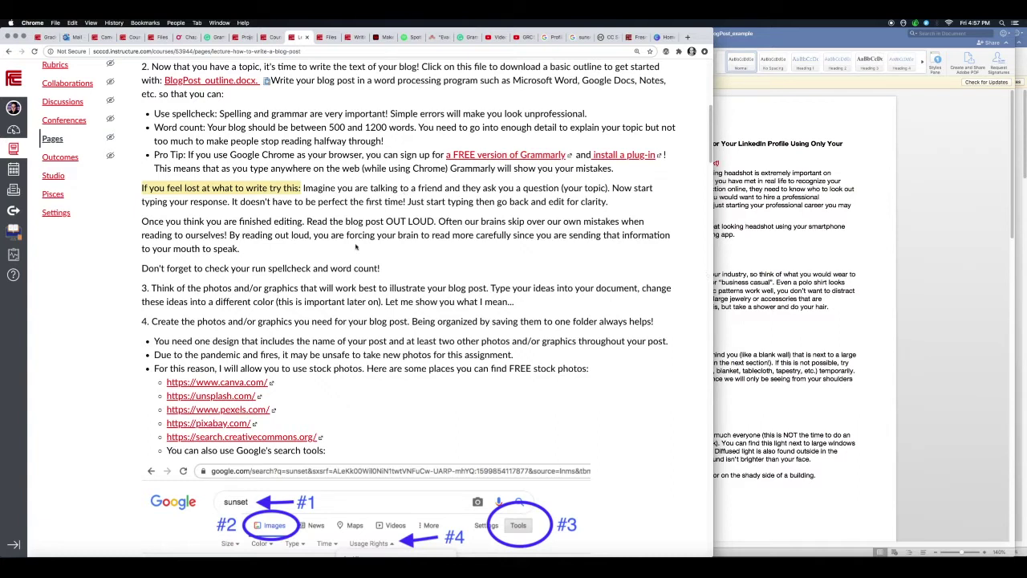
pyautogui.moveTo(408, 202); pyautogui.dragTo(607, 201)
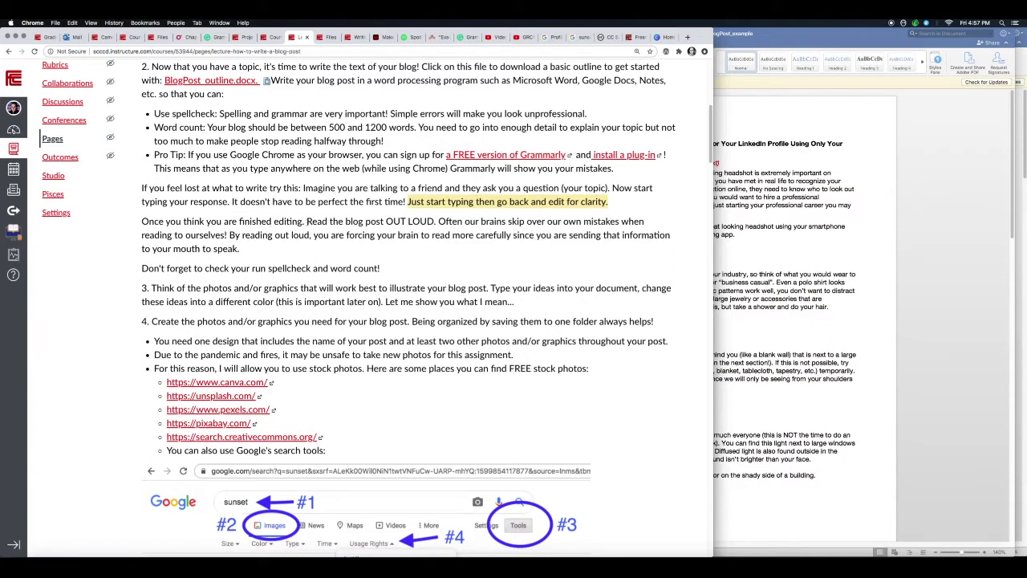
pyautogui.click(306, 222)
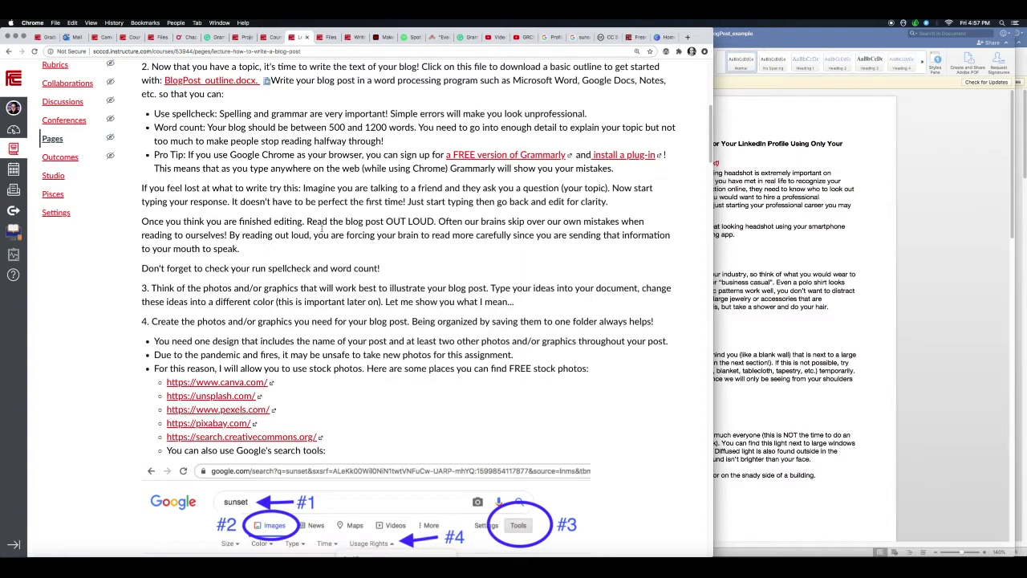
pyautogui.click(797, 41)
pyautogui.moveTo(821, 36); pyautogui.dragTo(572, 37)
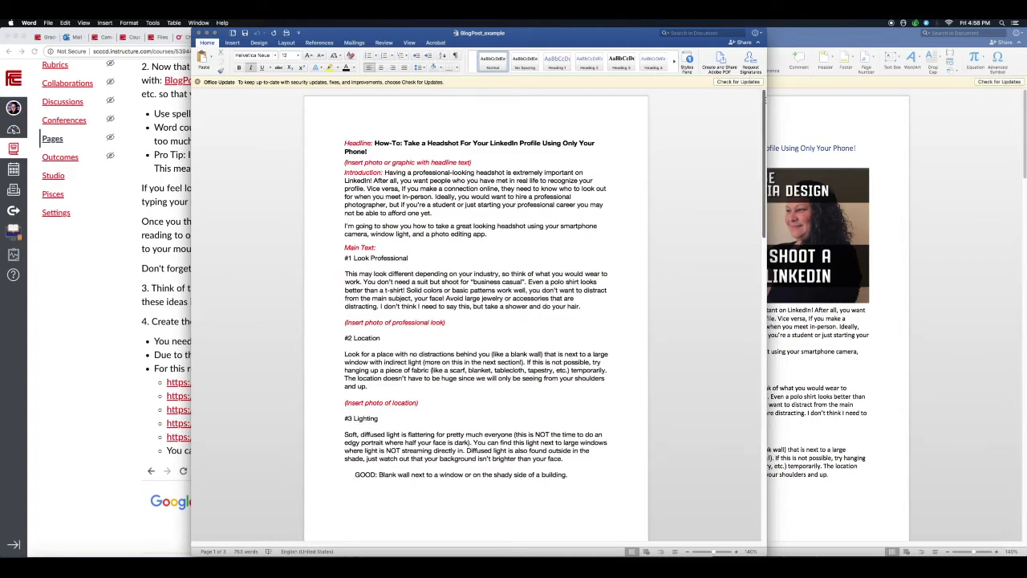
# Step: Review BlogPost_example from headline through the five tips to the call to action, then back to the top
pyautogui.scroll(1, 763, 100)
pyautogui.scroll(-1, 764, 100)
pyautogui.scroll(1, 764, 100)
pyautogui.moveTo(763, 210); pyautogui.dragTo(767, 436)
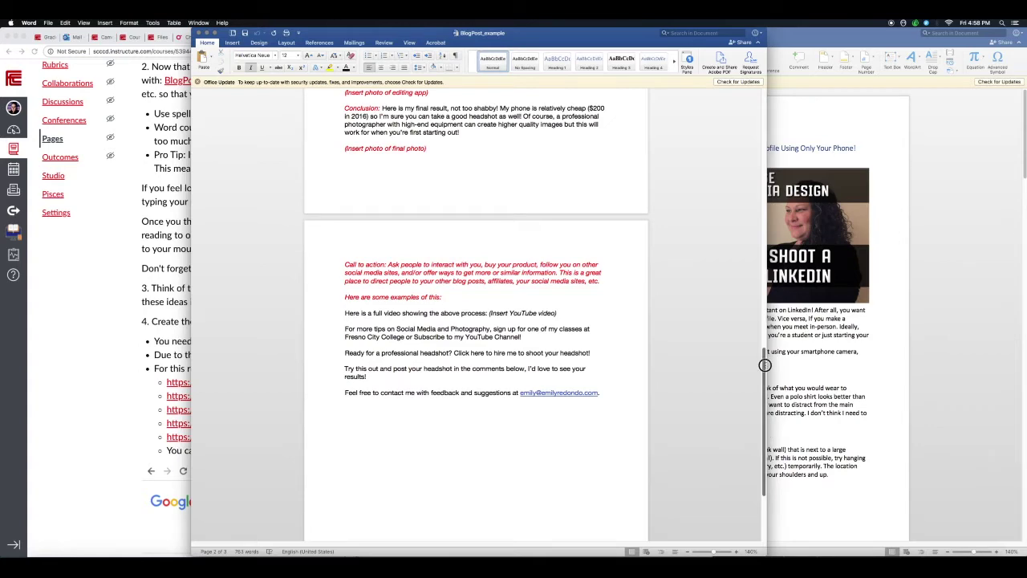
pyautogui.moveTo(764, 365); pyautogui.dragTo(763, 346)
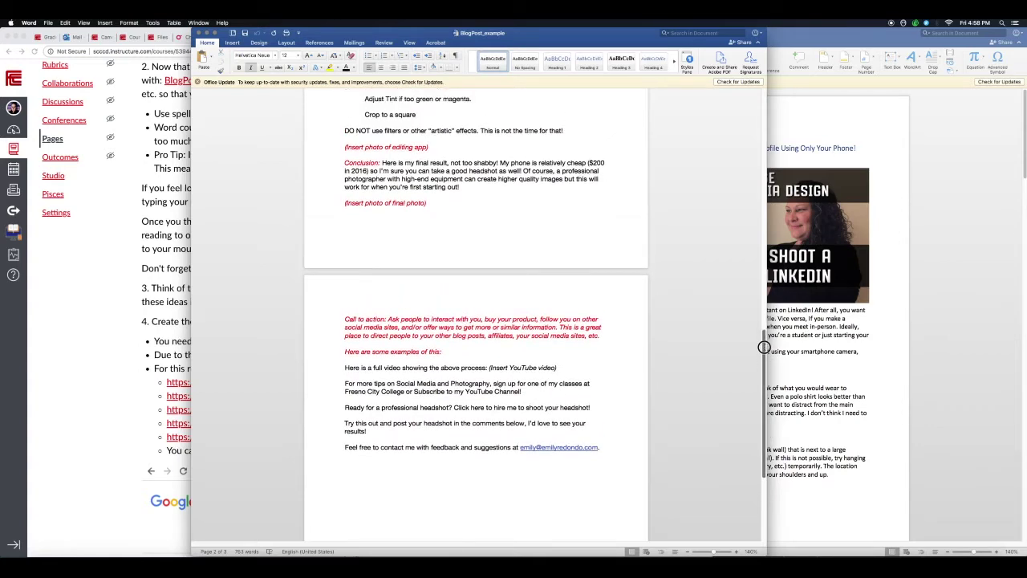
pyautogui.moveTo(764, 346); pyautogui.dragTo(764, 345)
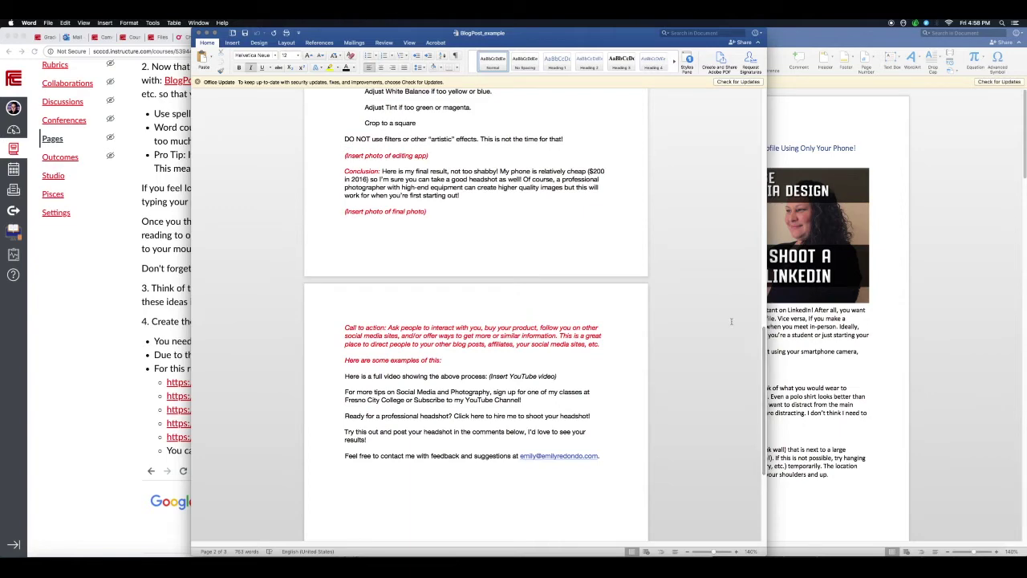
pyautogui.moveTo(766, 353); pyautogui.dragTo(766, 87)
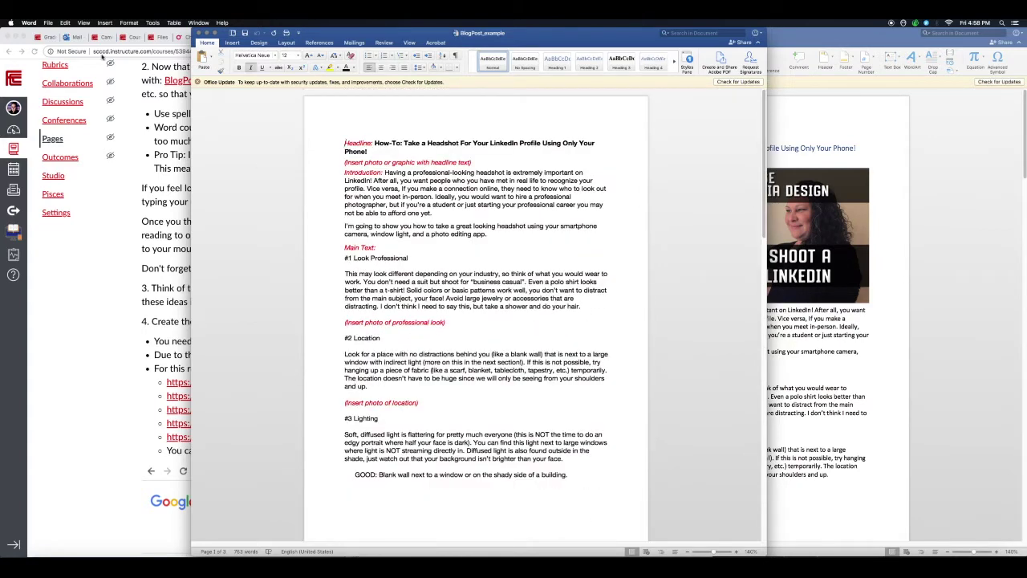
pyautogui.click(152, 22)
pyautogui.moveTo(161, 34)
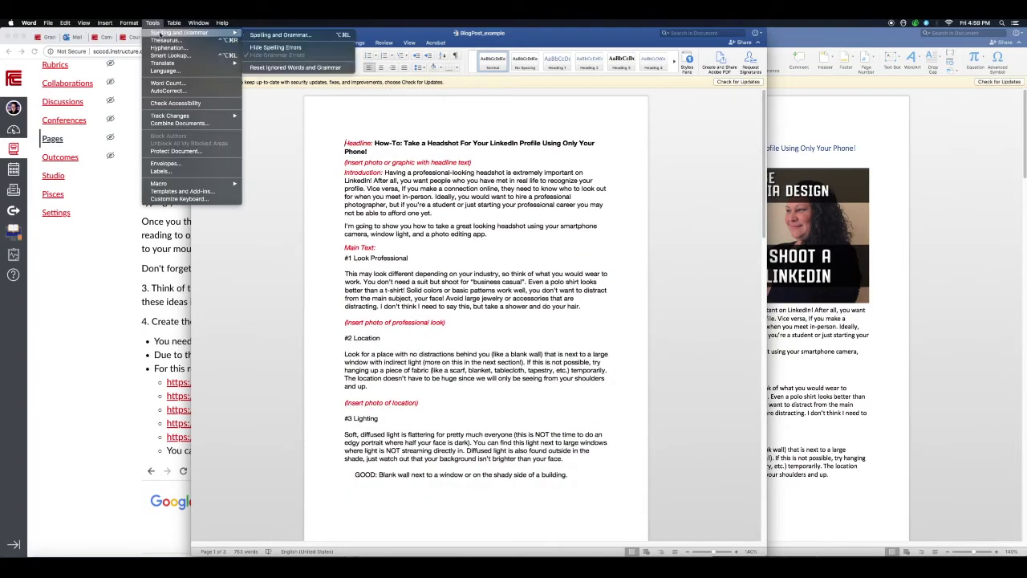
# Step: Spell-check the draft, lowercasing the headline's 'For' and removing the comma in 'say this, but'
pyautogui.click(273, 36)
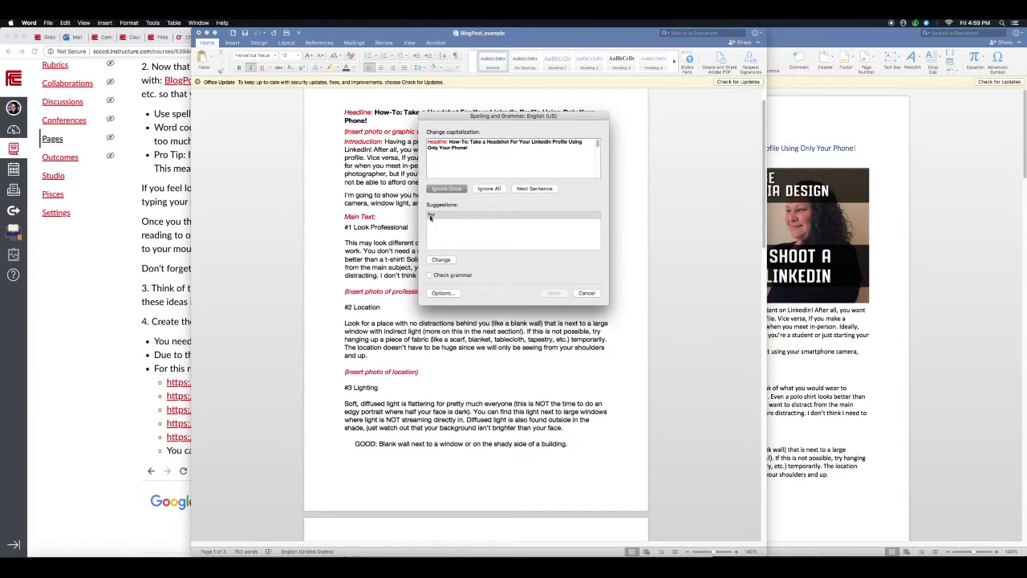
pyautogui.click(442, 260)
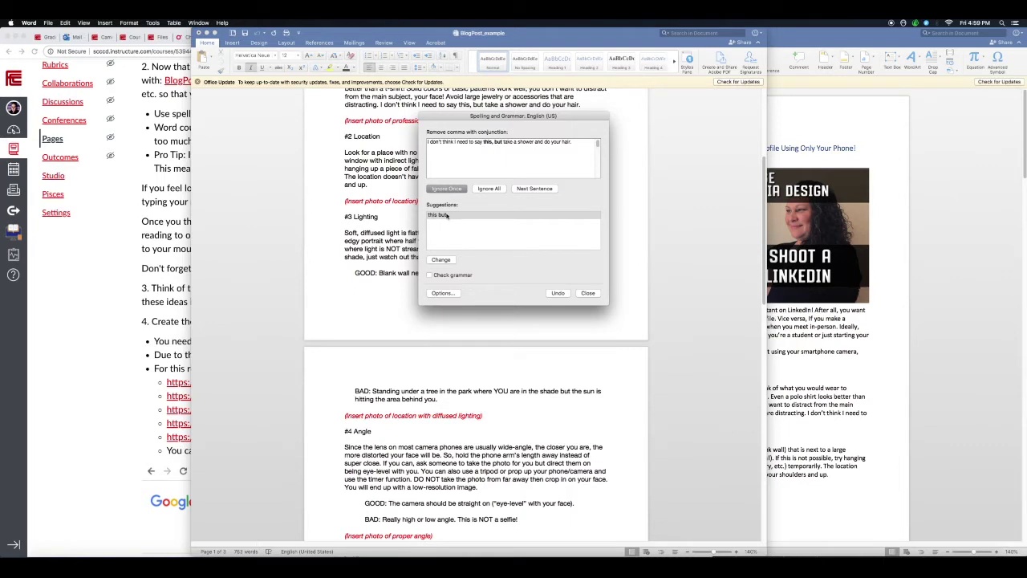
pyautogui.click(448, 261)
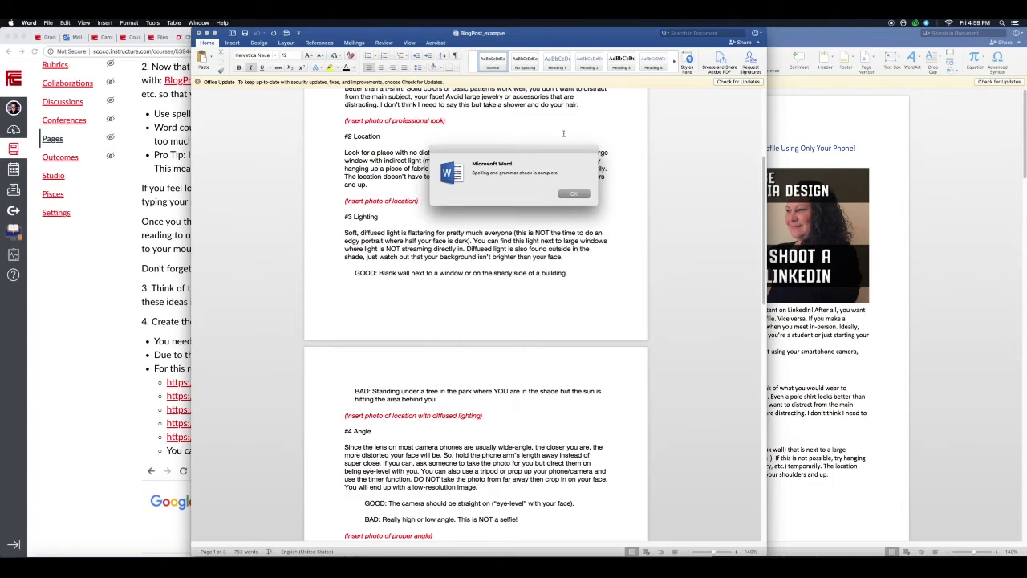
pyautogui.click(566, 193)
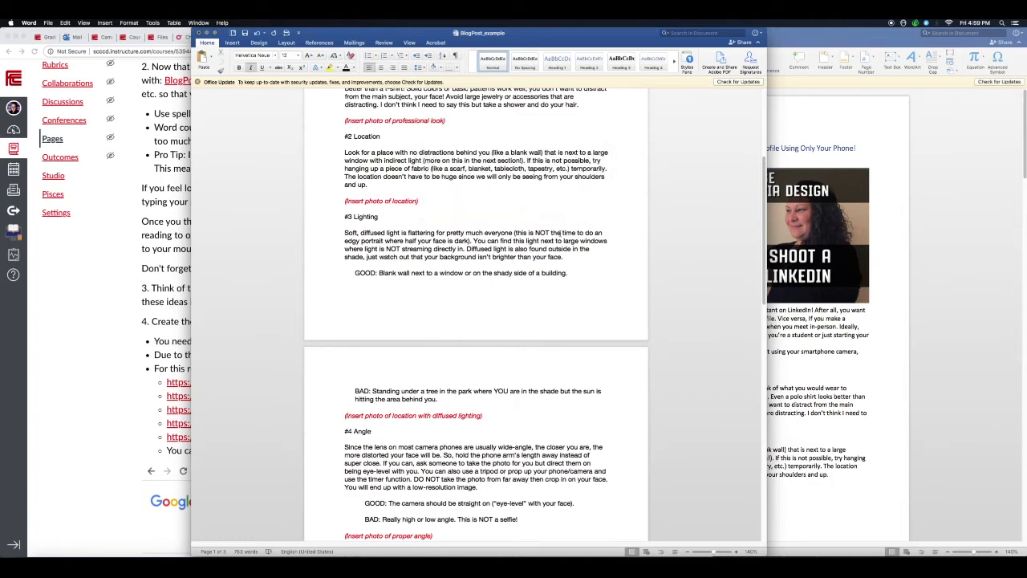
# Step: Check the word count of BlogPost_example
pyautogui.click(153, 24)
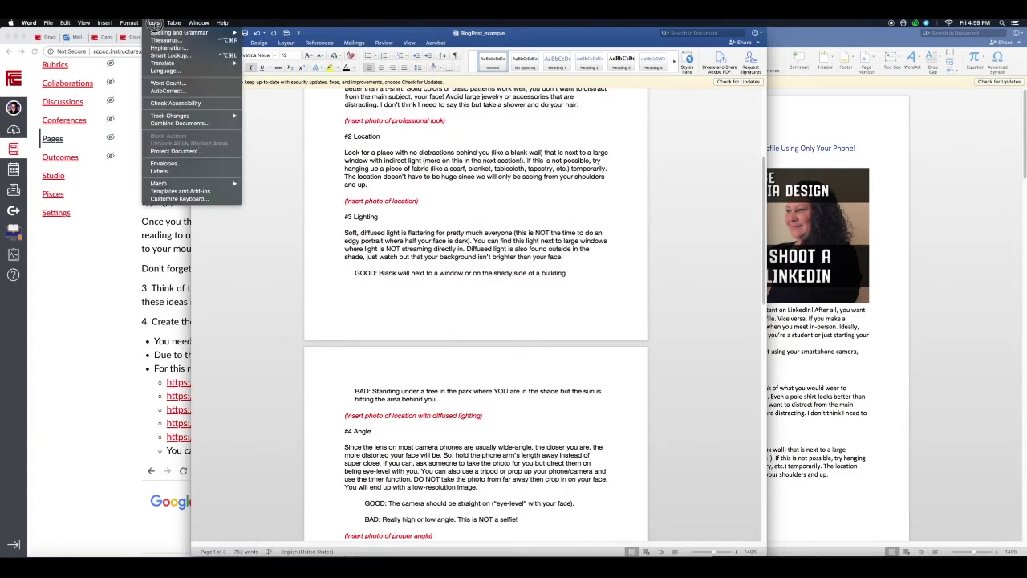
pyautogui.click(168, 82)
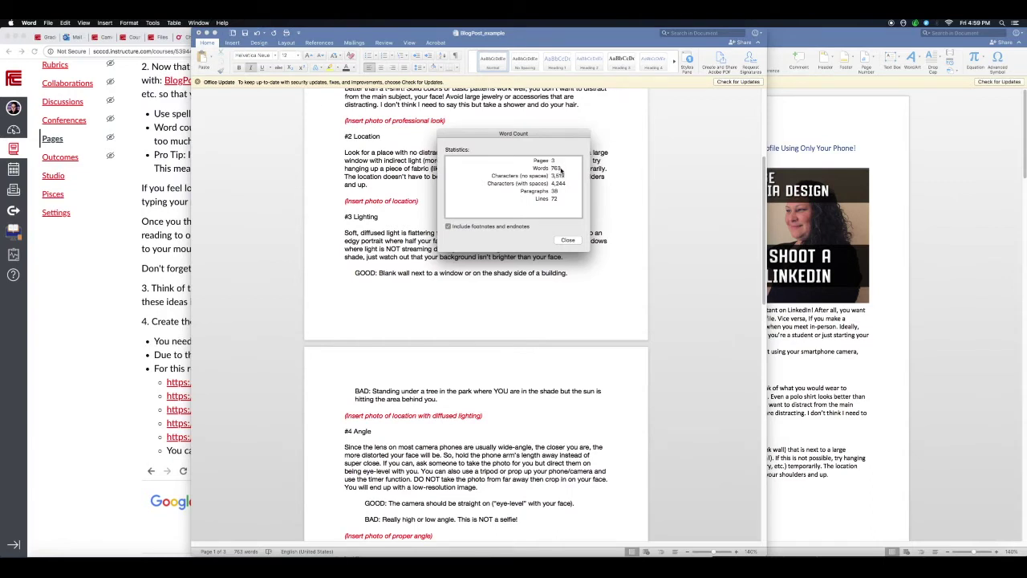
pyautogui.moveTo(551, 133); pyautogui.dragTo(670, 117)
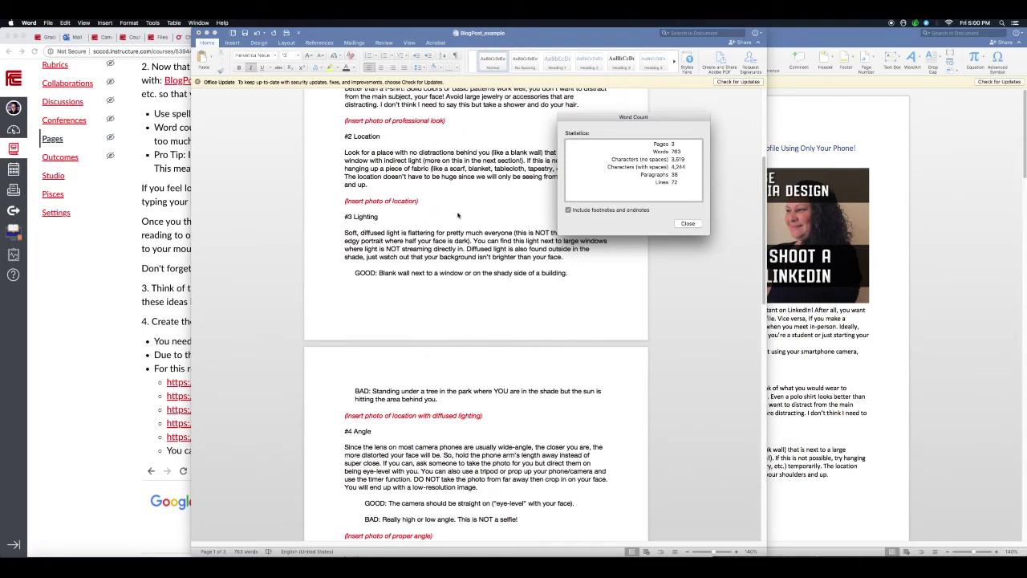
pyautogui.moveTo(650, 118); pyautogui.dragTo(489, 135)
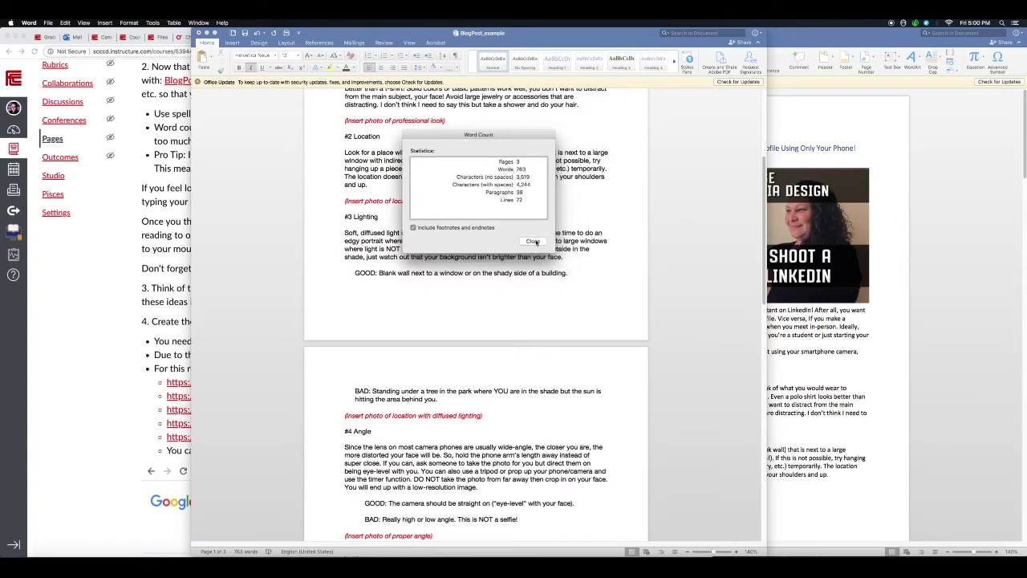
pyautogui.click(533, 240)
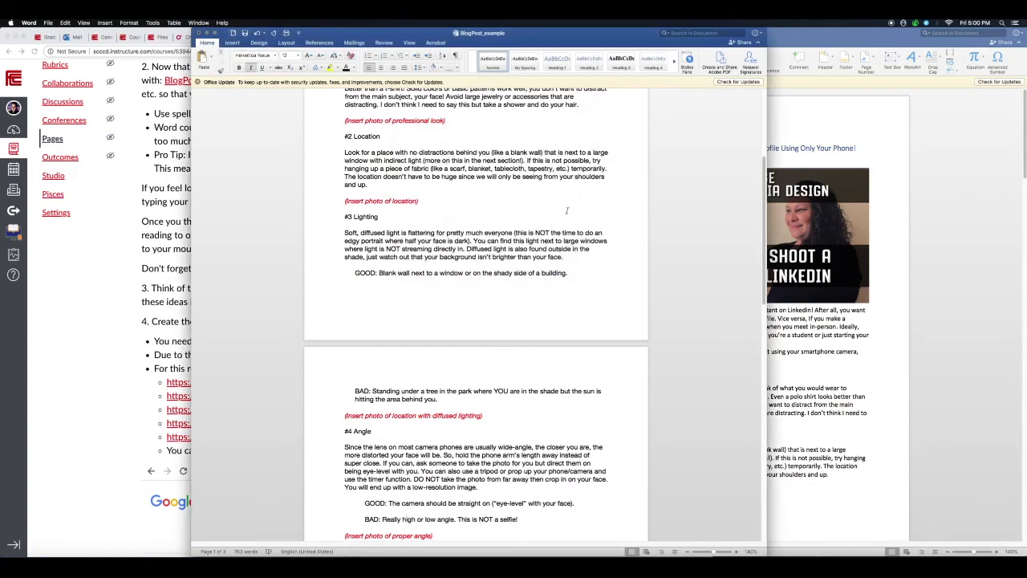
# Step: Check BlogPost_Finished's word count: 652 words on 5 pages
pyautogui.click(839, 123)
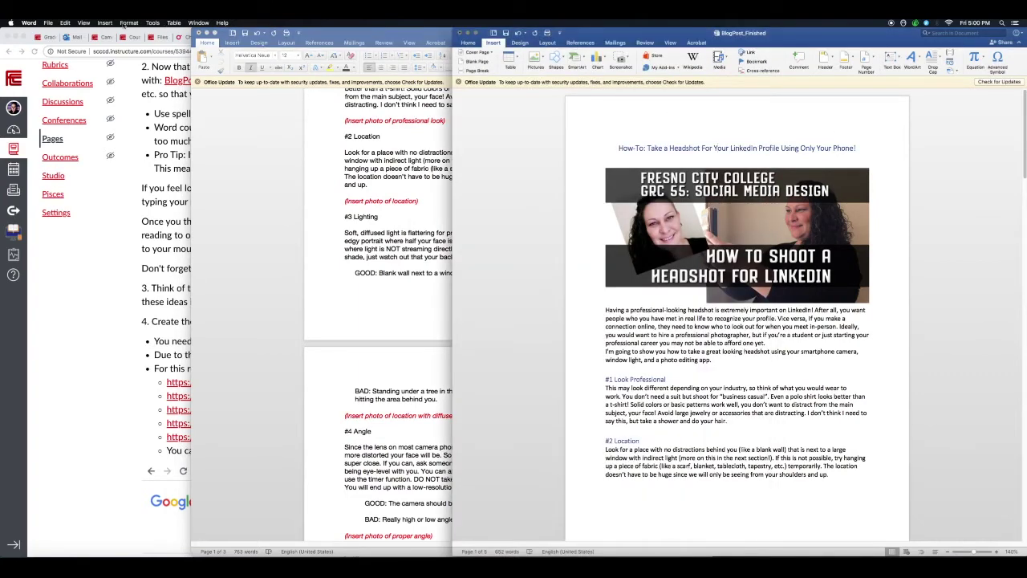
pyautogui.click(128, 23)
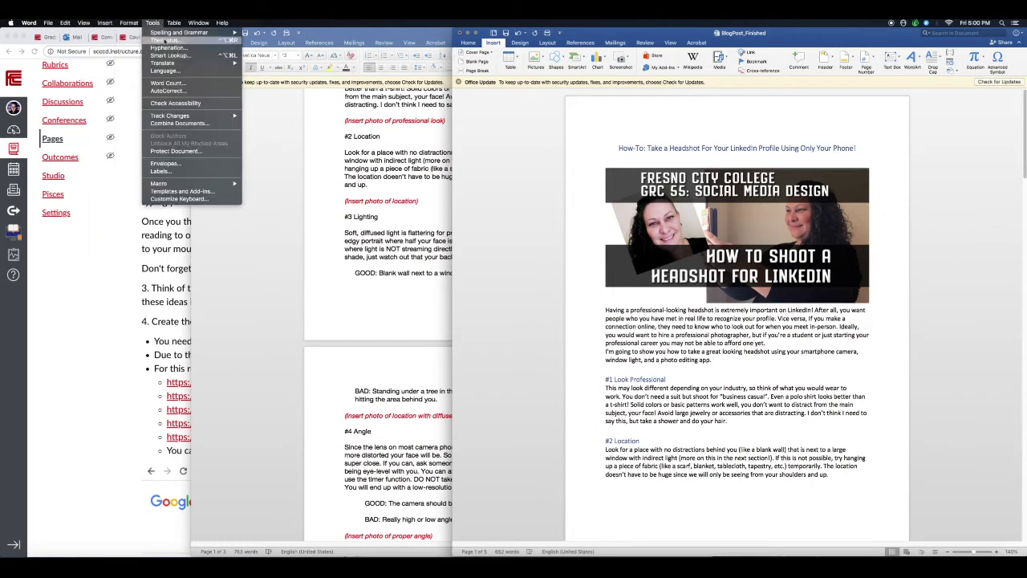
pyautogui.click(177, 83)
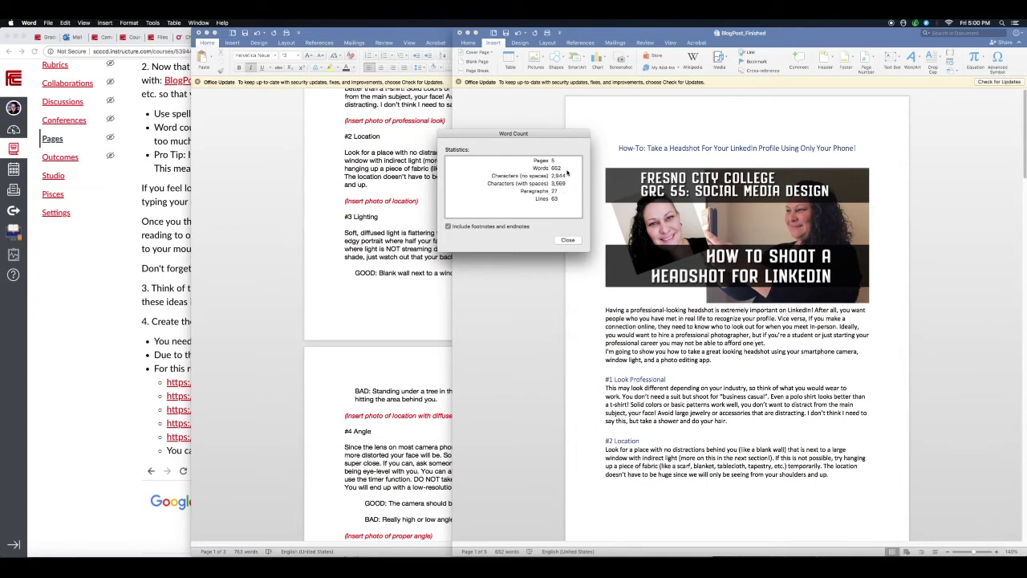
pyautogui.click(568, 240)
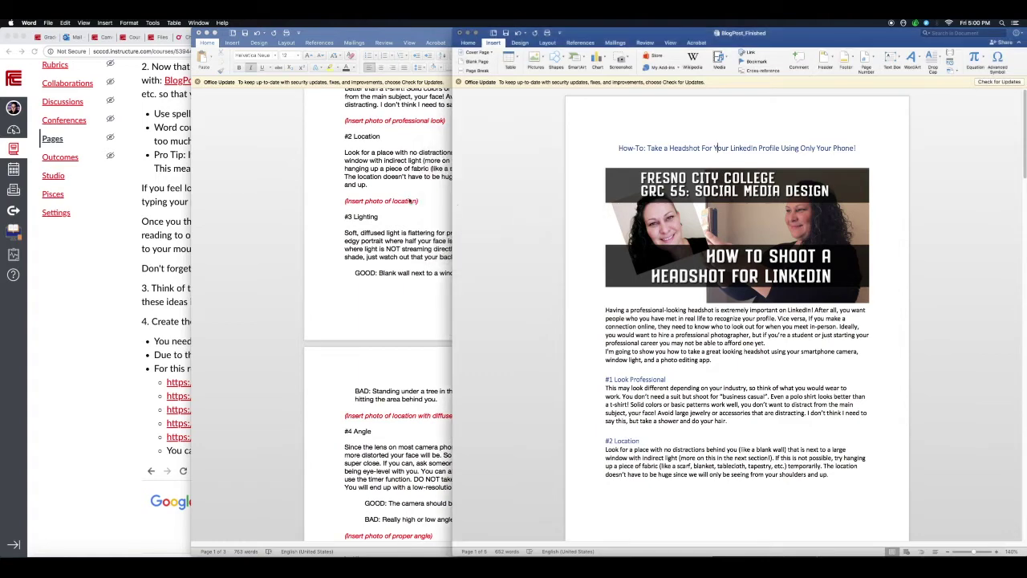
# Step: Move the draft aside and highlight step 3's sentence on choosing illustrating photos in Canvas
pyautogui.click(282, 248)
pyautogui.moveTo(324, 37); pyautogui.dragTo(586, 37)
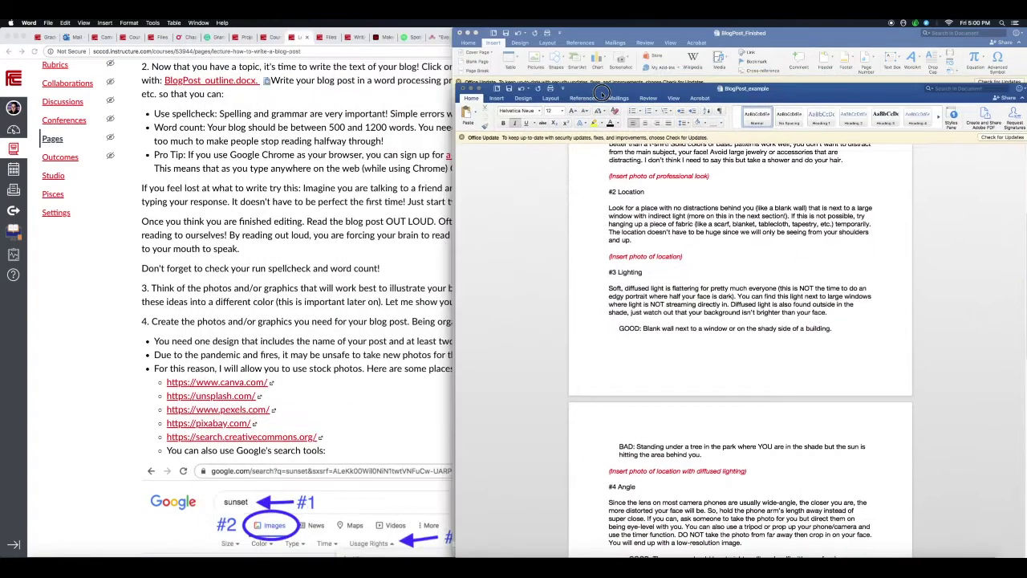
pyautogui.click(83, 292)
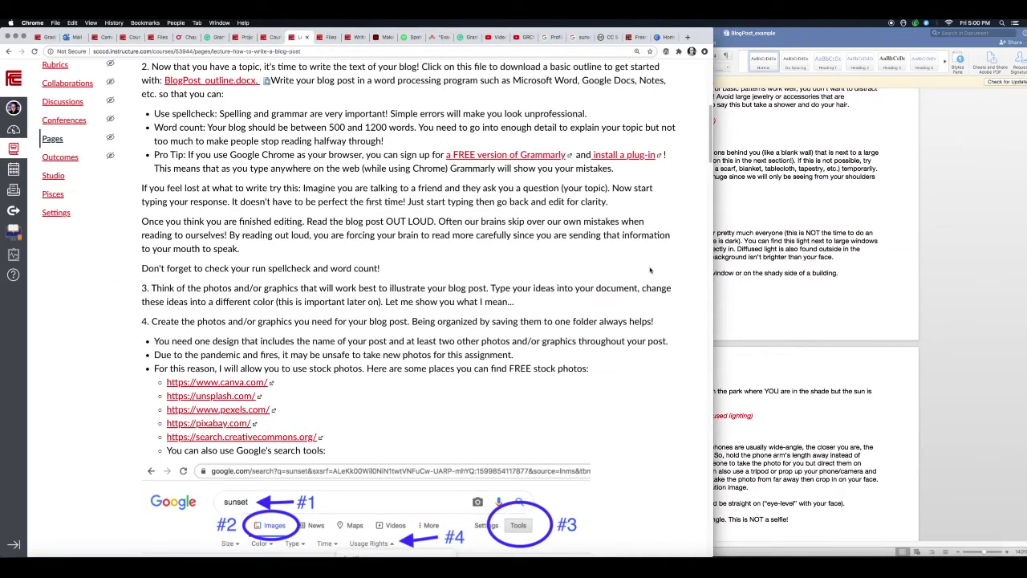
pyautogui.scroll(1, 711, 140)
pyautogui.scroll(-5, 711, 139)
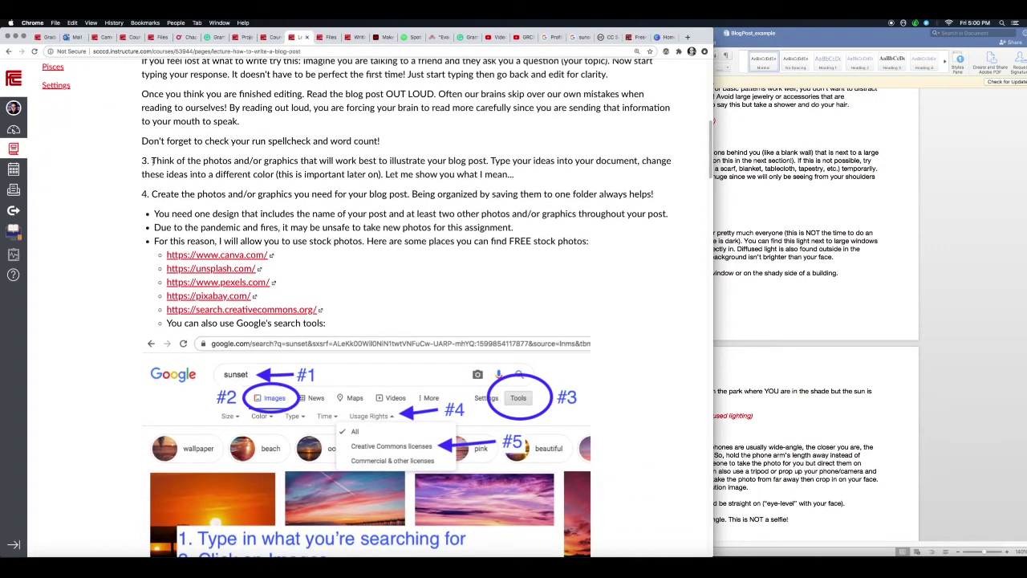
pyautogui.moveTo(152, 161); pyautogui.dragTo(487, 160)
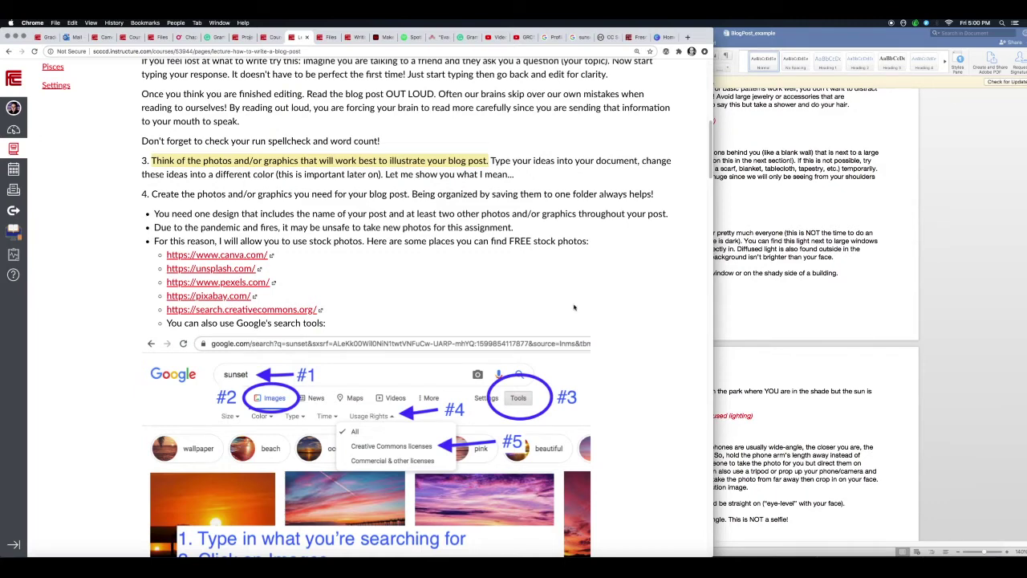
# Step: Maximize the draft and select the red '(Insert photo of professional look)' line
pyautogui.doubleClick(830, 41)
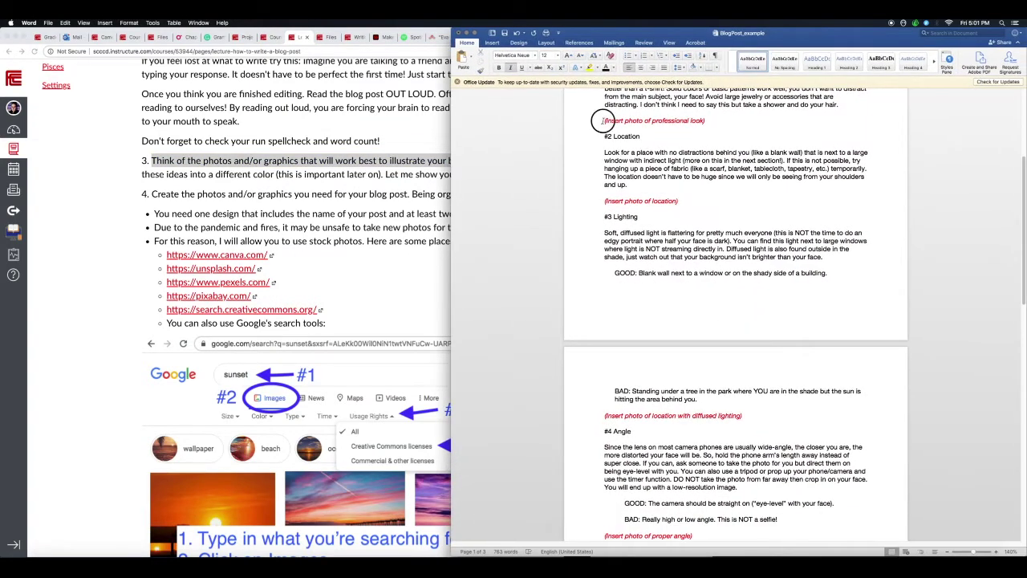
pyautogui.keyDown('shift'); pyautogui.click(679, 112); pyautogui.keyUp('shift')
pyautogui.tripleClick(690, 120)
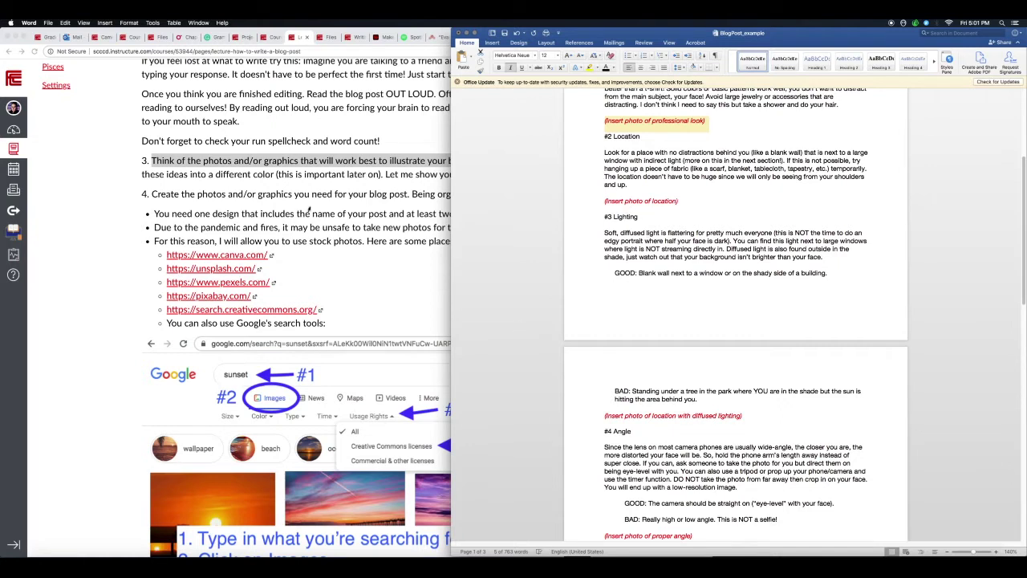
# Step: Highlight step 4 on creating photos and saving them in one folder, then bring BlogPost_Finished forward
pyautogui.click(392, 217)
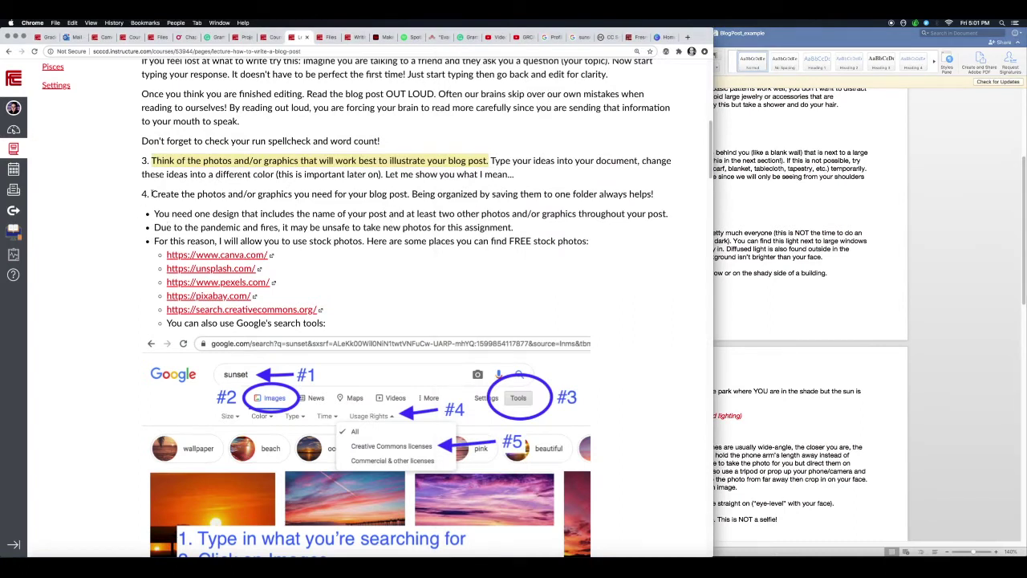
pyautogui.moveTo(152, 193); pyautogui.dragTo(664, 194)
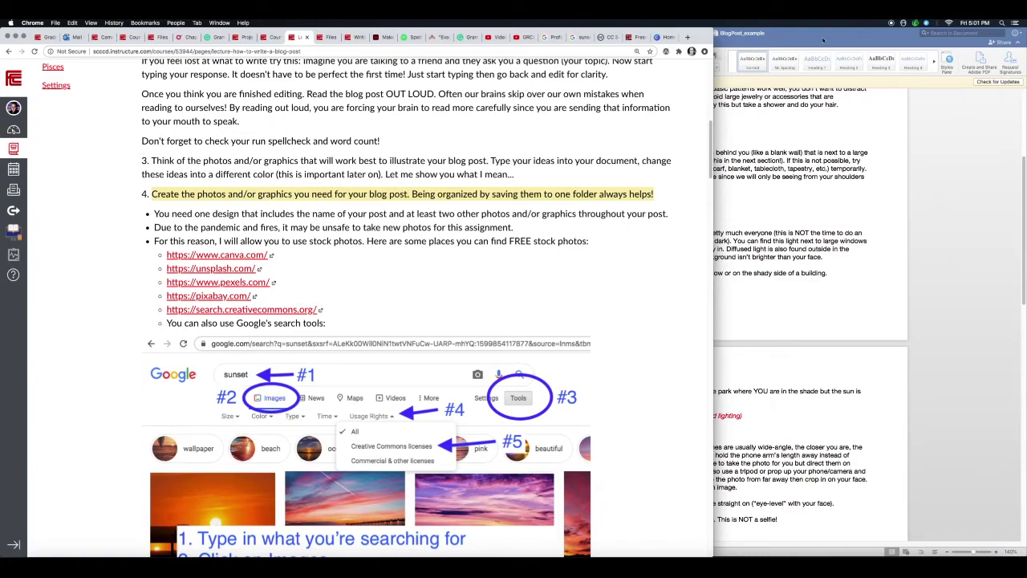
pyautogui.click(825, 69)
pyautogui.click(782, 200)
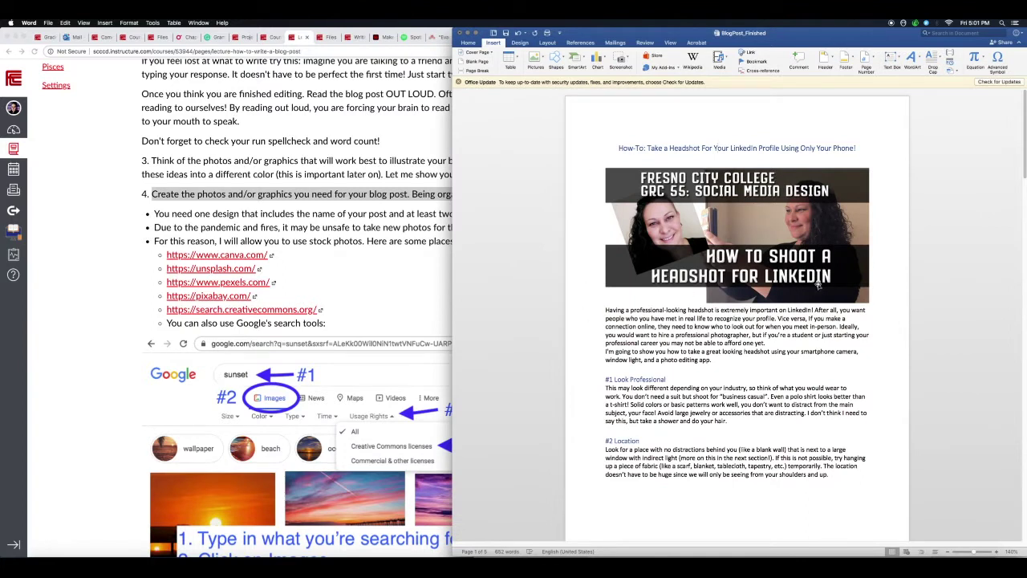
# Step: Scroll BlogPost_Finished to its last page with the headshot and closing links, then return to Canvas
pyautogui.moveTo(1022, 124); pyautogui.dragTo(1024, 434)
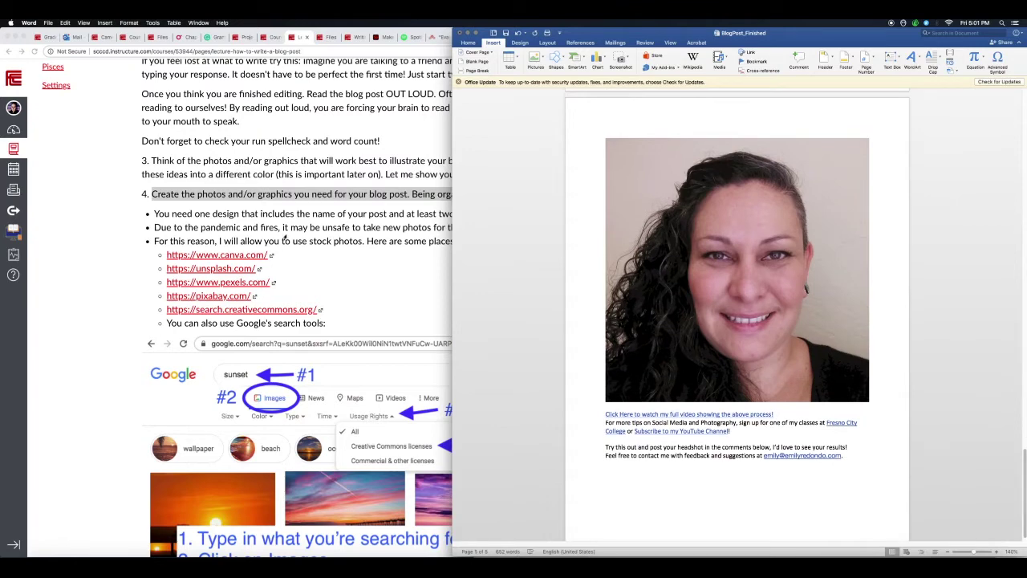
pyautogui.click(280, 220)
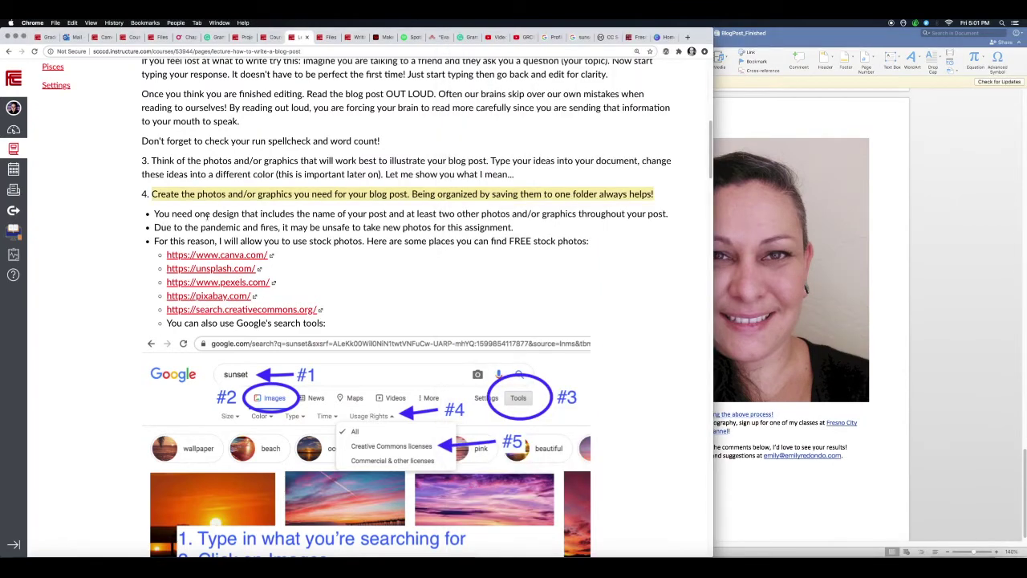
# Step: Highlight step 4's requirements (one titled design, two more photos), then scroll to the Google search screenshot
pyautogui.moveTo(194, 214); pyautogui.dragTo(392, 215)
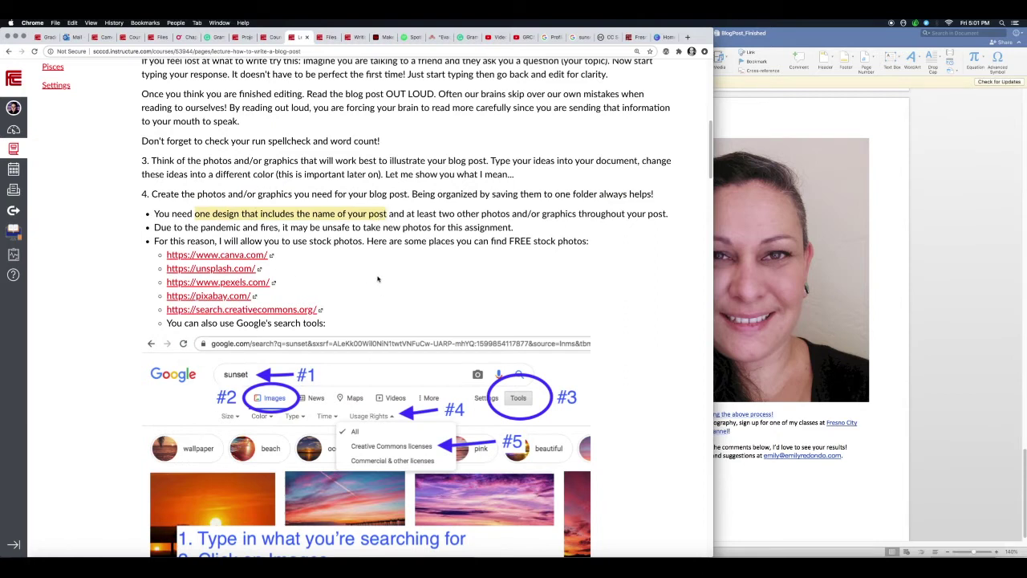
pyautogui.click(422, 213)
pyautogui.moveTo(422, 213); pyautogui.dragTo(667, 210)
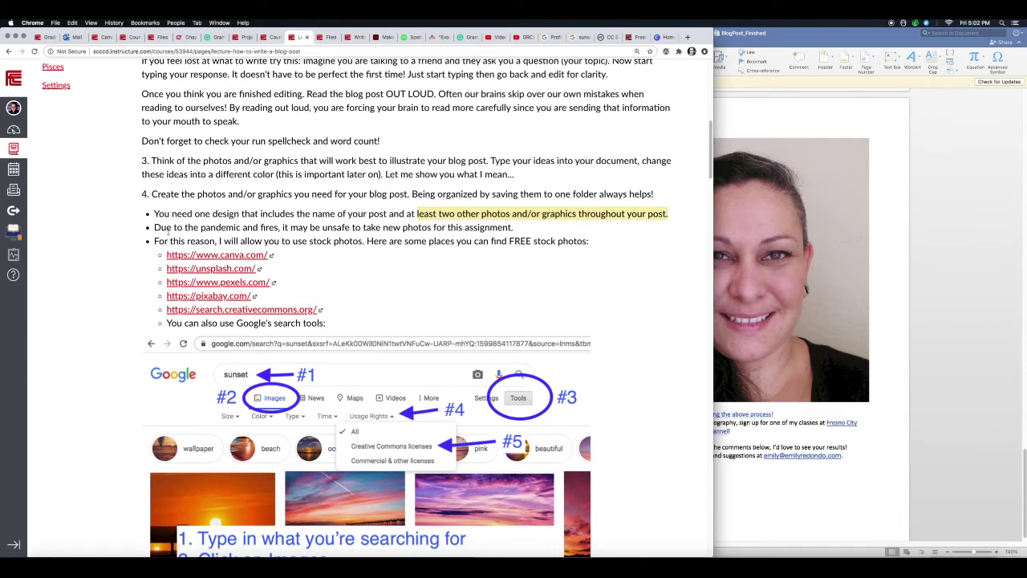
pyautogui.click(333, 240)
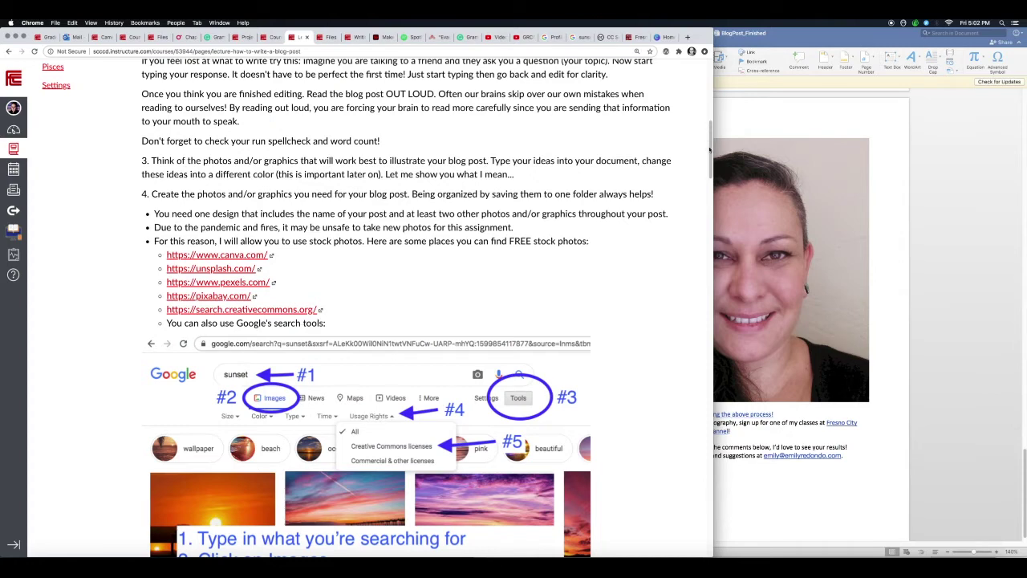
pyautogui.scroll(-1, 709, 136)
pyautogui.moveTo(710, 135); pyautogui.dragTo(711, 160)
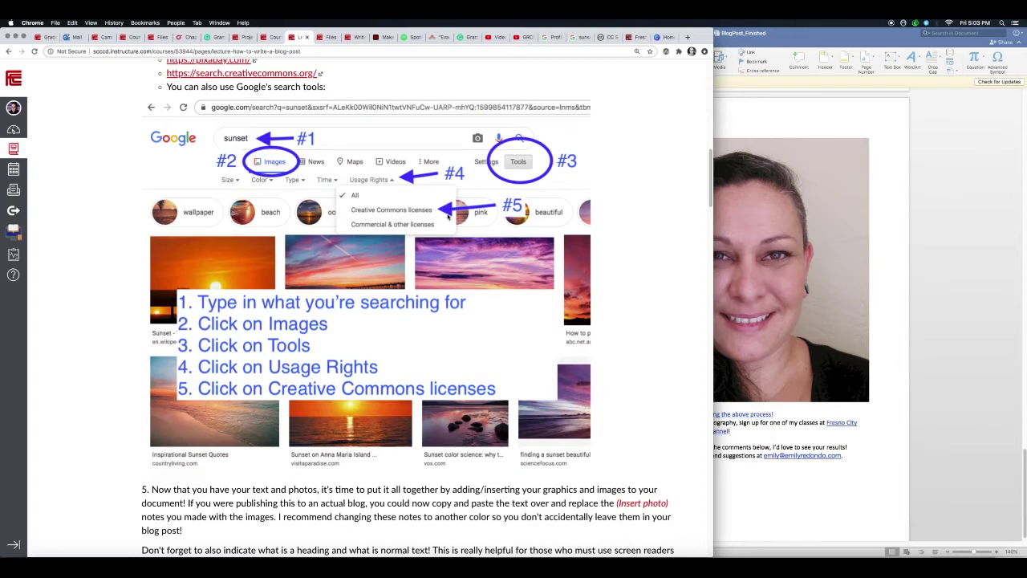
# Step: Scroll down and highlight 'Don't forget to also indicate what is a heading and what is normal text!'
pyautogui.moveTo(711, 175); pyautogui.dragTo(712, 229)
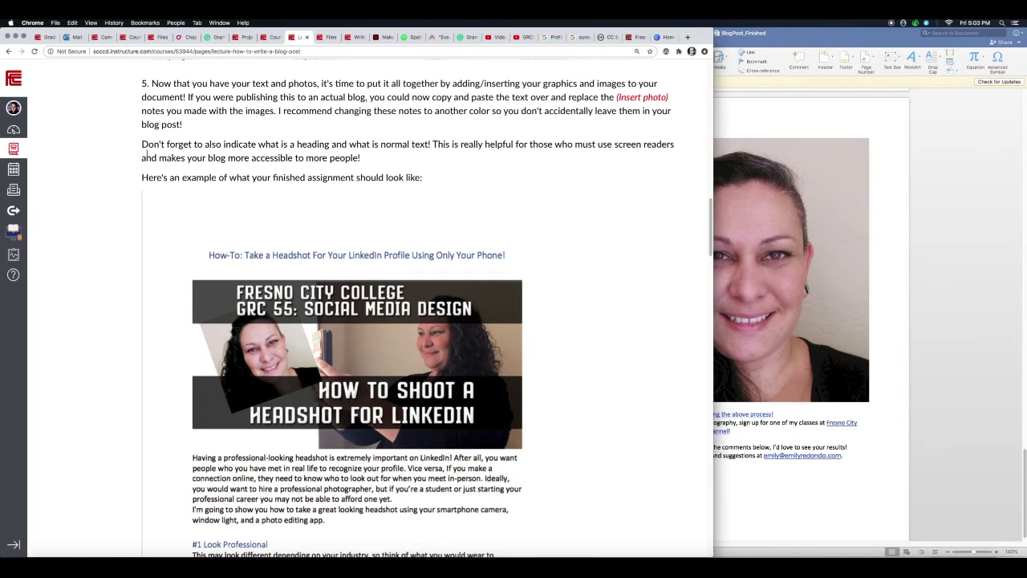
pyautogui.moveTo(142, 145); pyautogui.dragTo(432, 143)
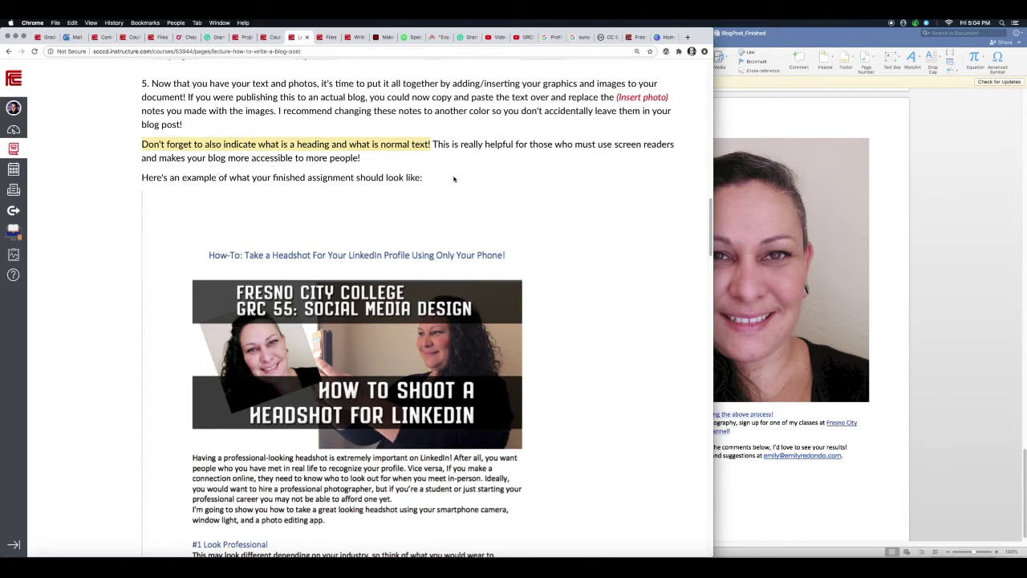
# Step: Bring the BlogPost_example draft in front of the finished example and scroll to its top
pyautogui.click(926, 131)
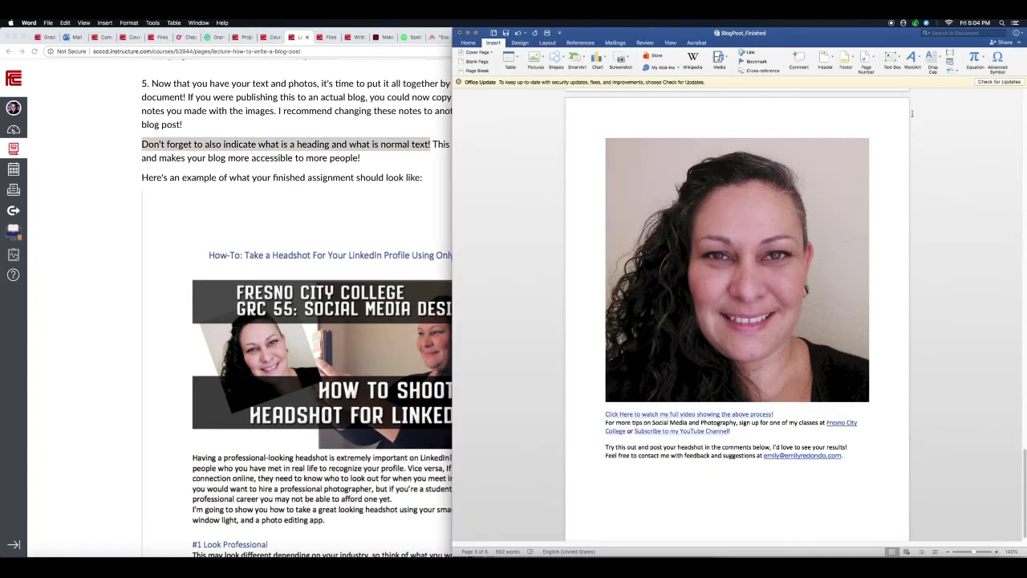
pyautogui.moveTo(704, 33); pyautogui.dragTo(611, 21)
pyautogui.moveTo(921, 256); pyautogui.dragTo(252, 48)
pyautogui.scroll(5, 788, 223)
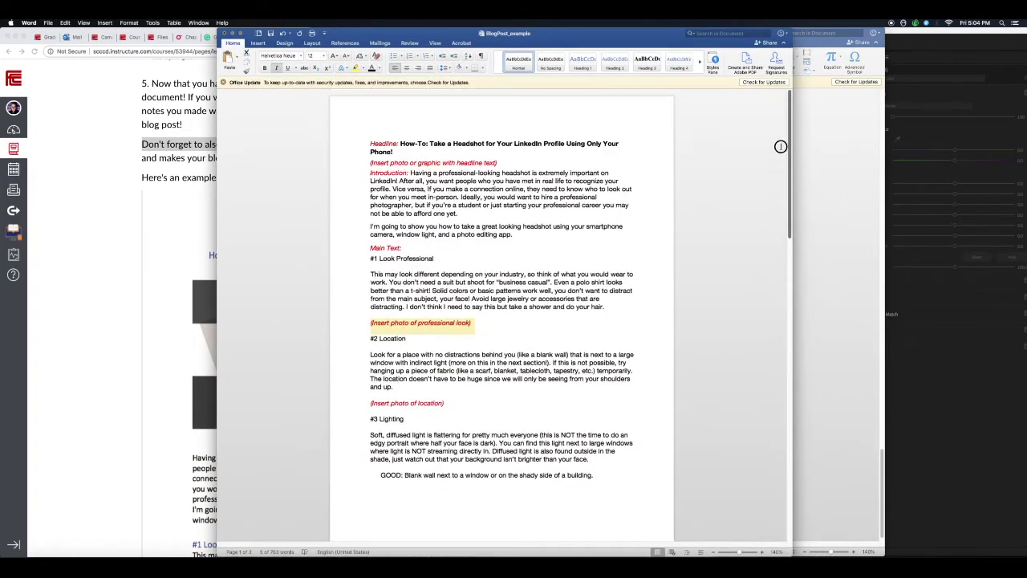
# Step: Delete the 'Headline:' label from the title and select the headline-graphic placeholder line
pyautogui.moveTo(400, 143); pyautogui.dragTo(370, 145)
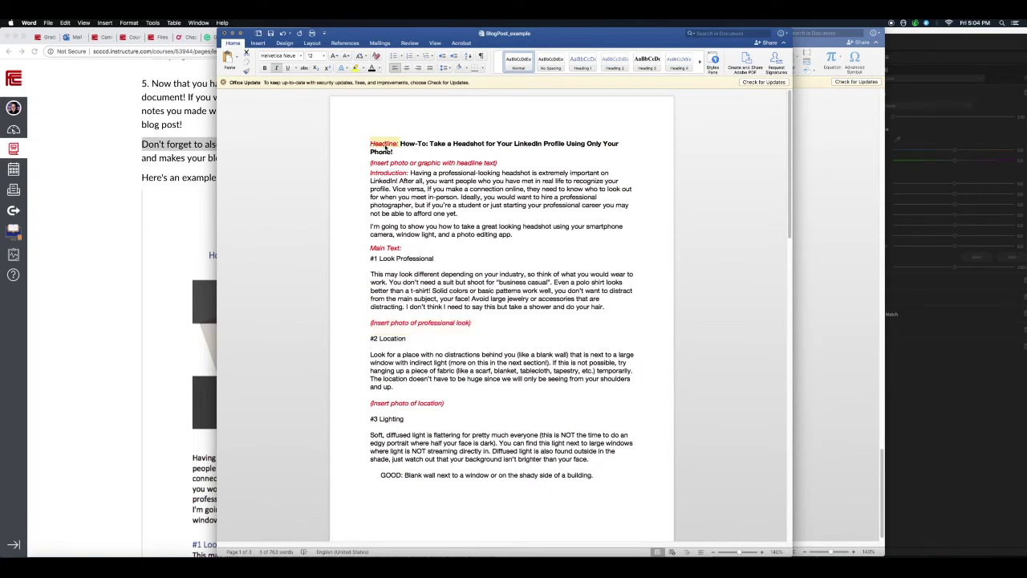
pyautogui.press('BackSpace')
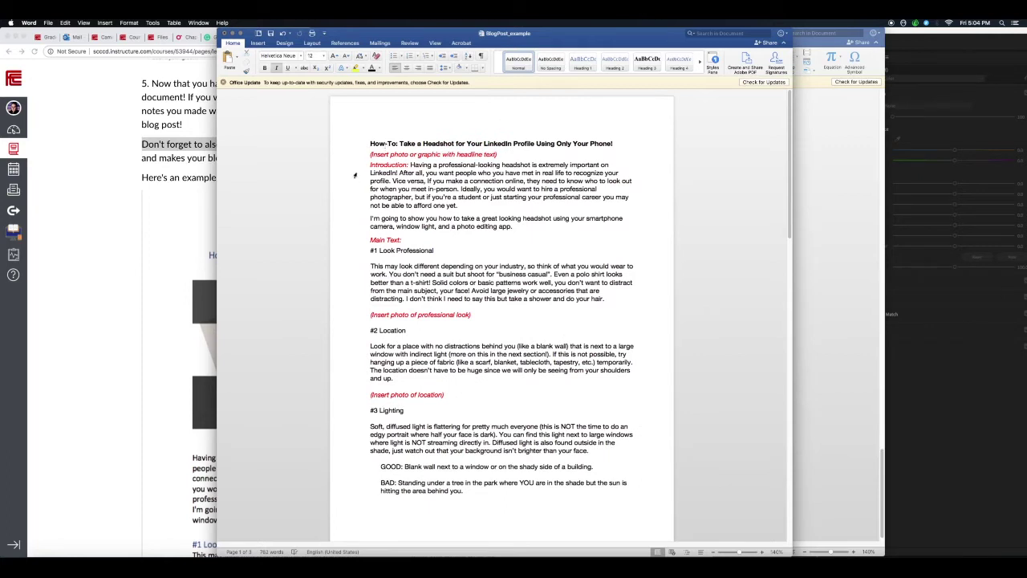
pyautogui.moveTo(500, 152); pyautogui.dragTo(369, 141)
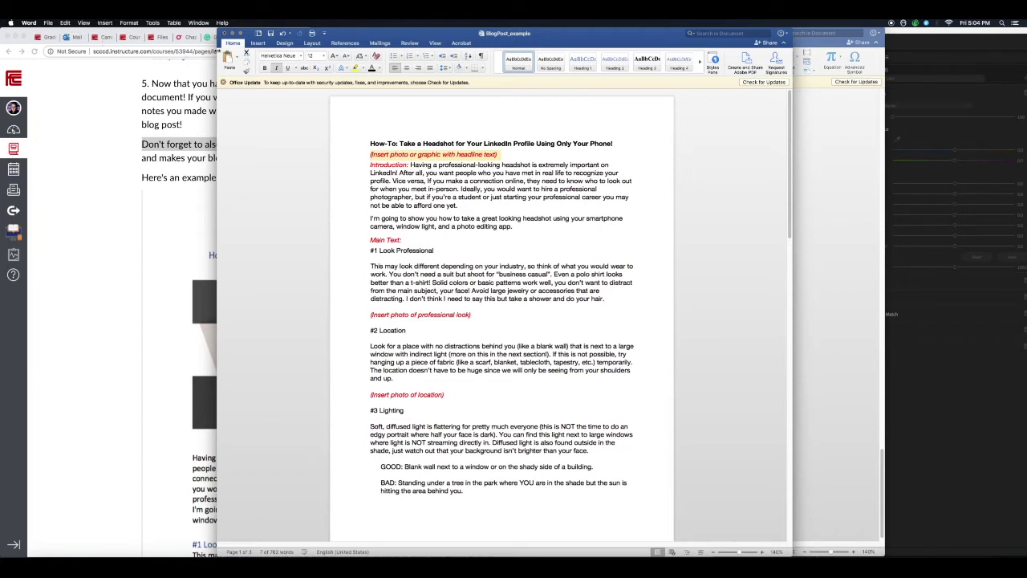
pyautogui.click(105, 22)
# Step: Insert HowToShootaHeadshot.jpg from file in place of the headline-graphic placeholder
pyautogui.moveTo(112, 33)
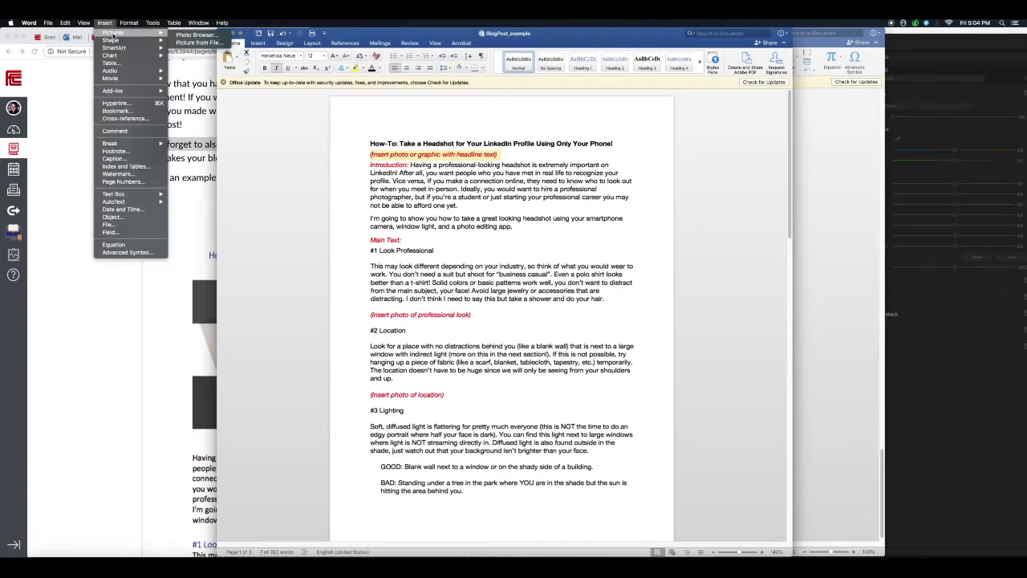
pyautogui.click(198, 41)
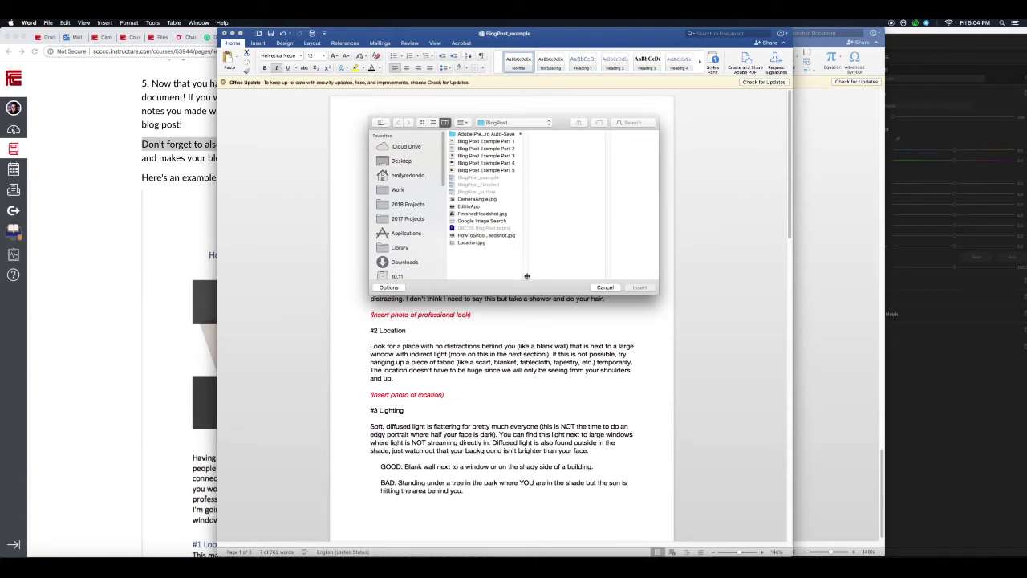
pyautogui.moveTo(526, 276); pyautogui.dragTo(547, 276)
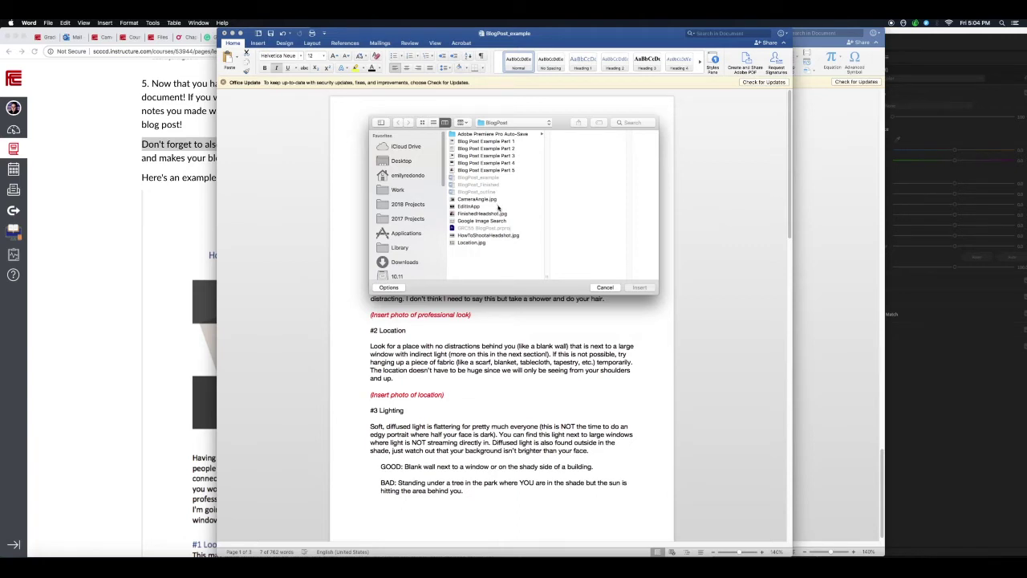
pyautogui.click(505, 236)
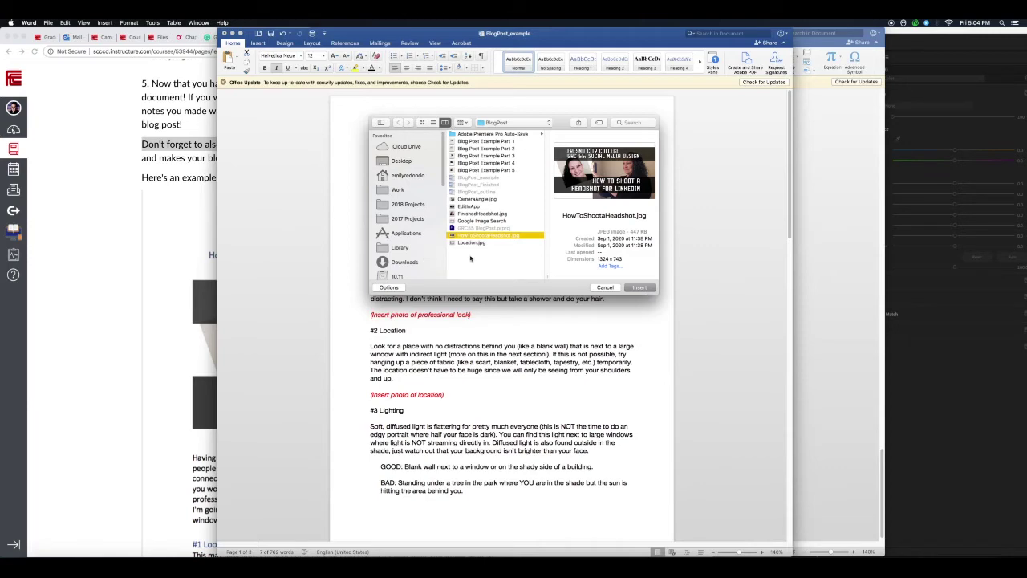
pyautogui.click(639, 287)
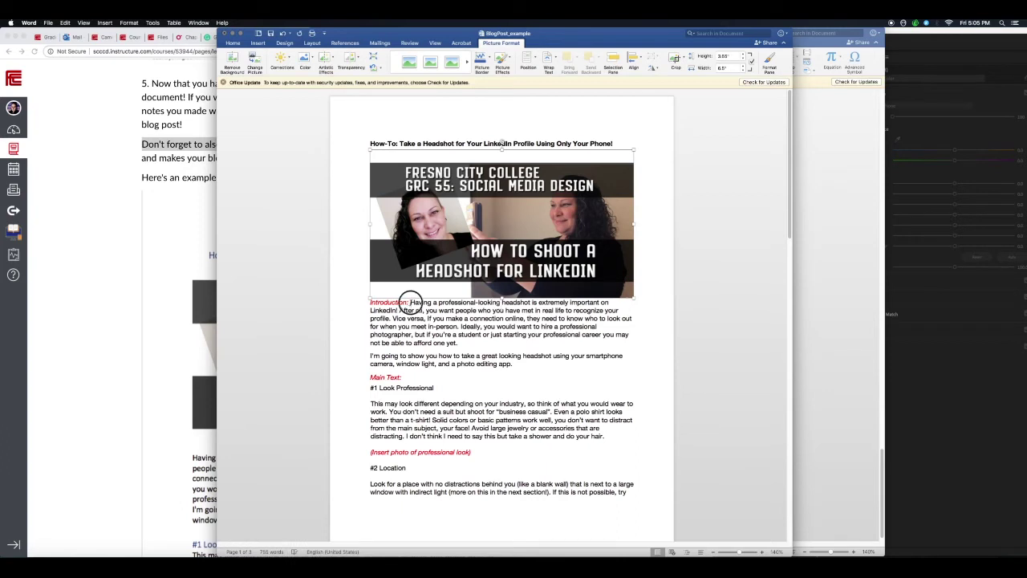
# Step: Delete the 'Introduction:' label and make the blog post title Heading 1
pyautogui.moveTo(408, 303); pyautogui.dragTo(377, 303)
pyautogui.press('BackSpace')
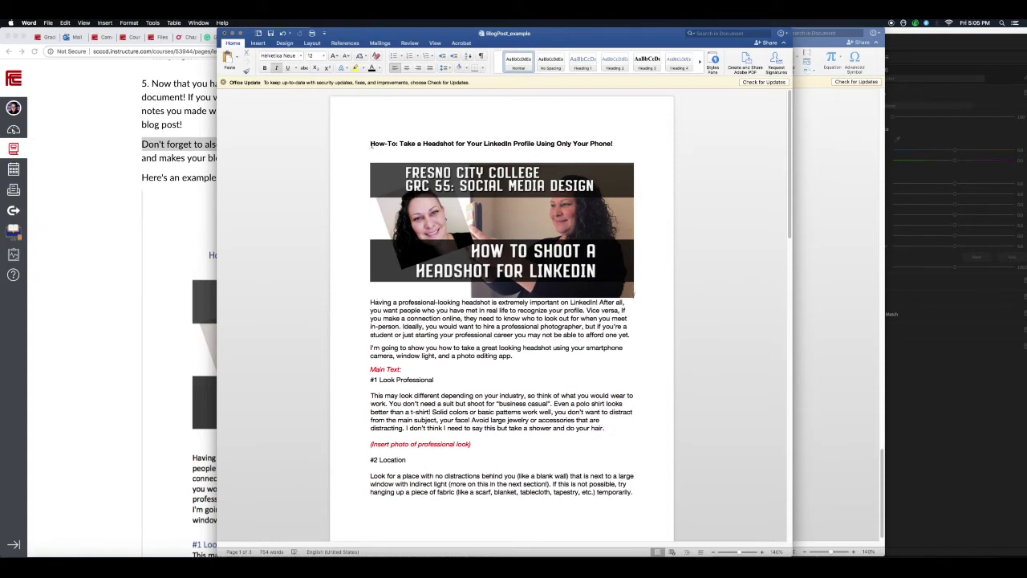
pyautogui.moveTo(368, 143); pyautogui.dragTo(615, 142)
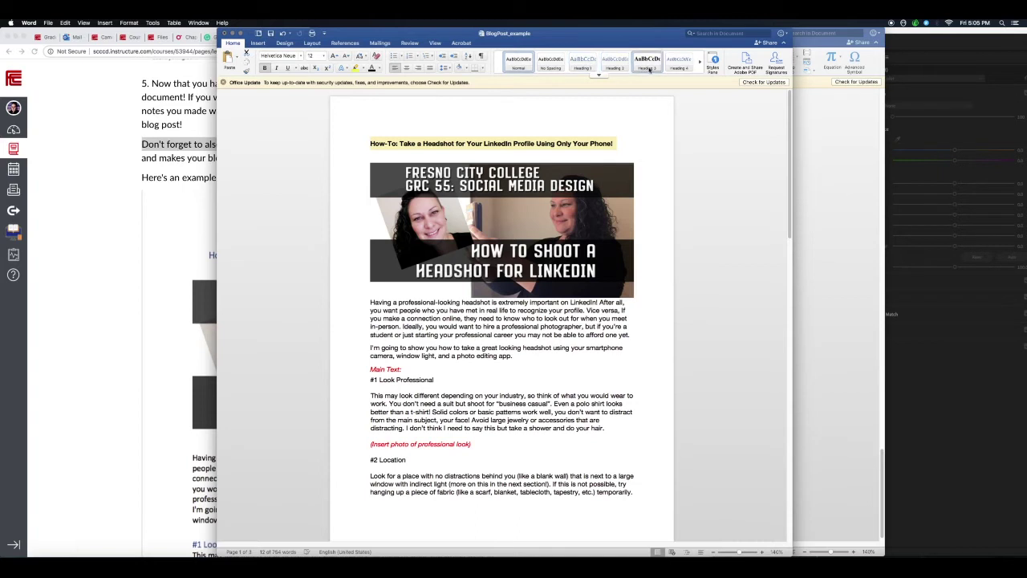
pyautogui.click(584, 64)
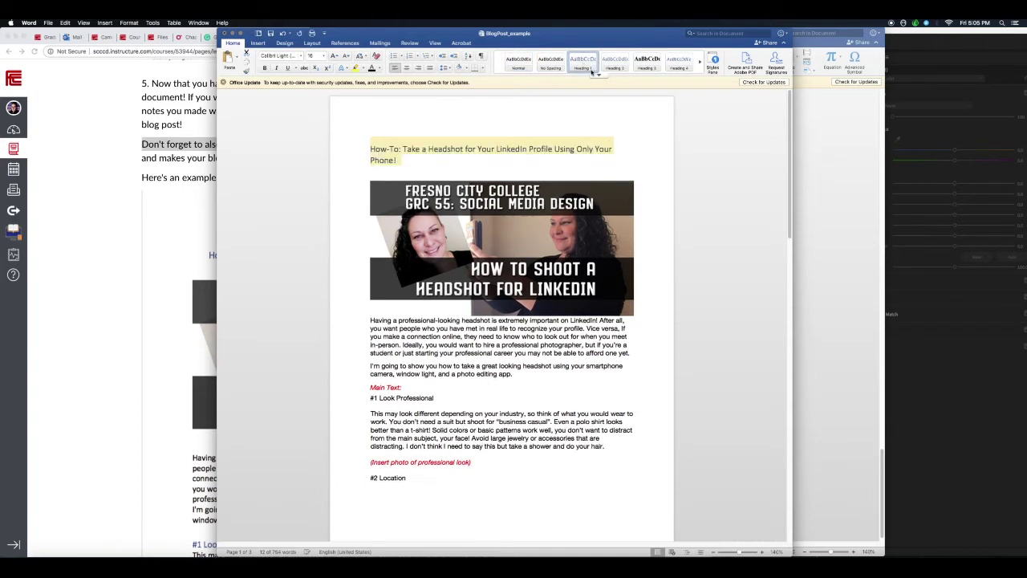
pyautogui.click(508, 165)
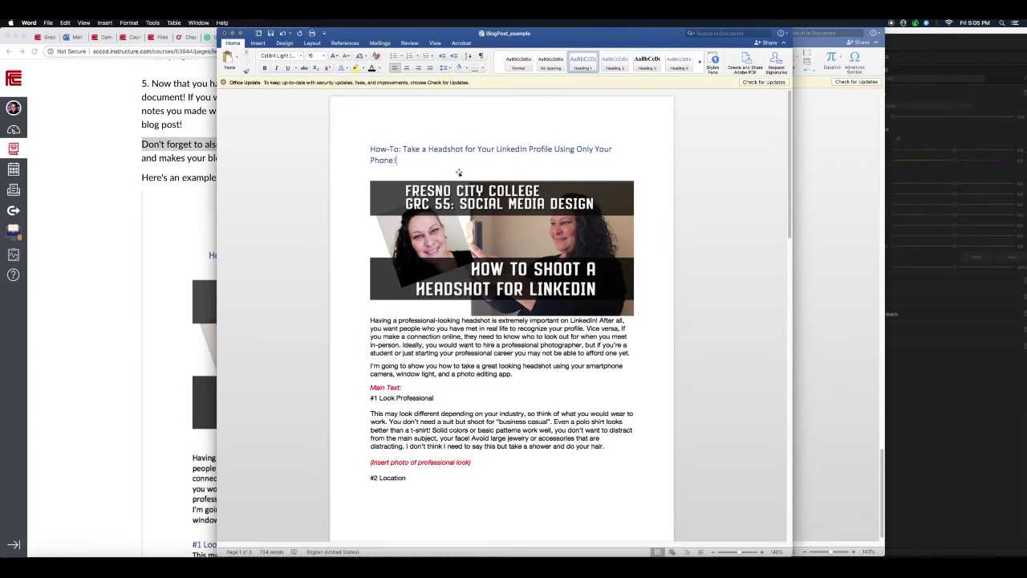
# Step: Set the two introduction paragraphs to Normal style and delete the 'Main Text:' label
pyautogui.moveTo(370, 320); pyautogui.dragTo(523, 372)
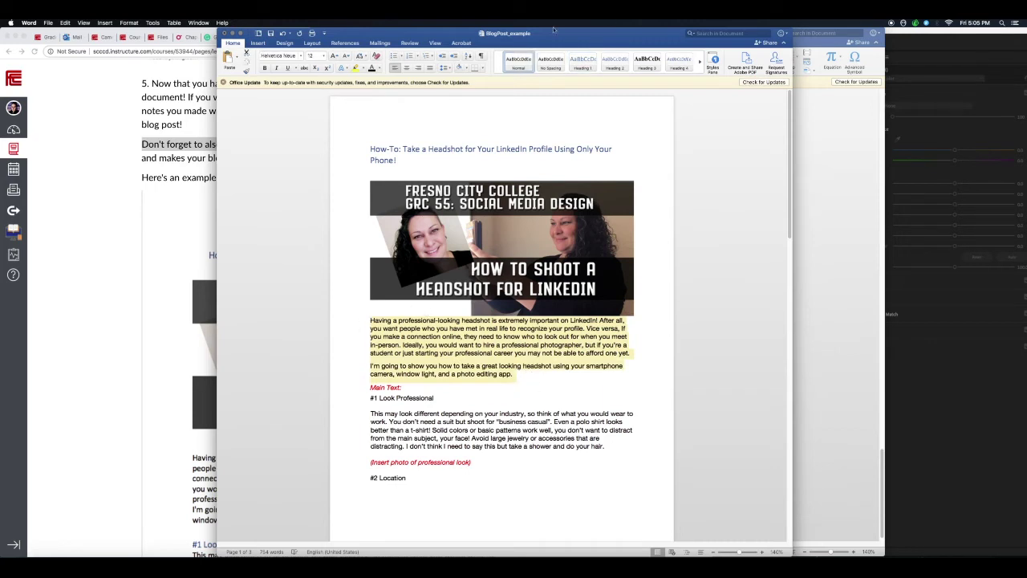
pyautogui.click(522, 64)
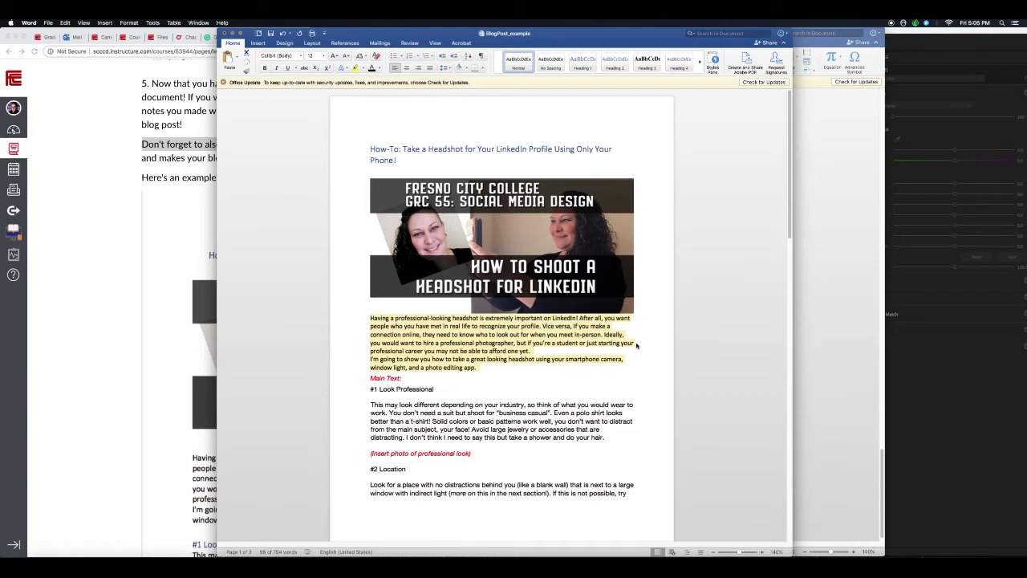
pyautogui.click(362, 378)
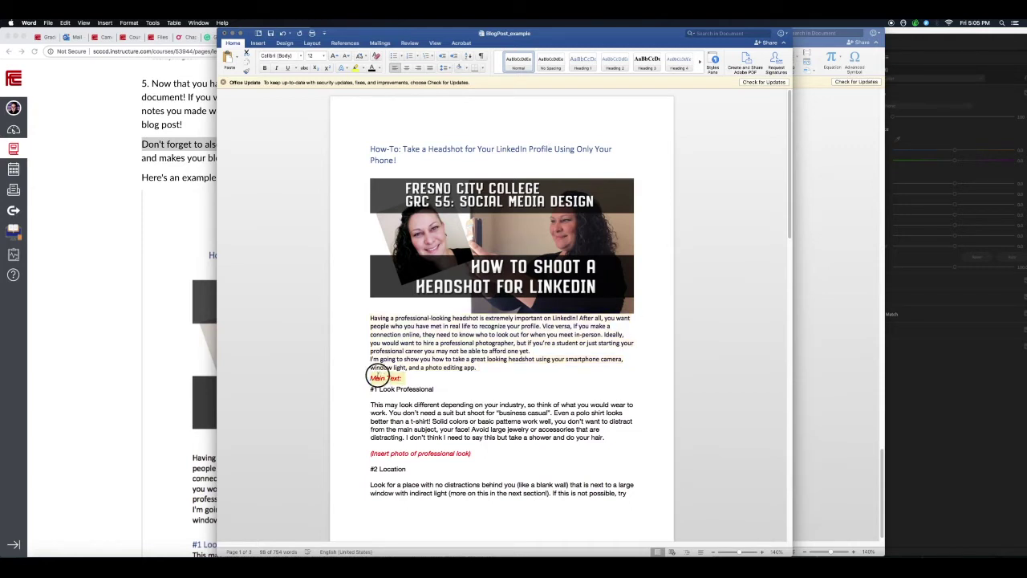
pyautogui.press('BackSpace')
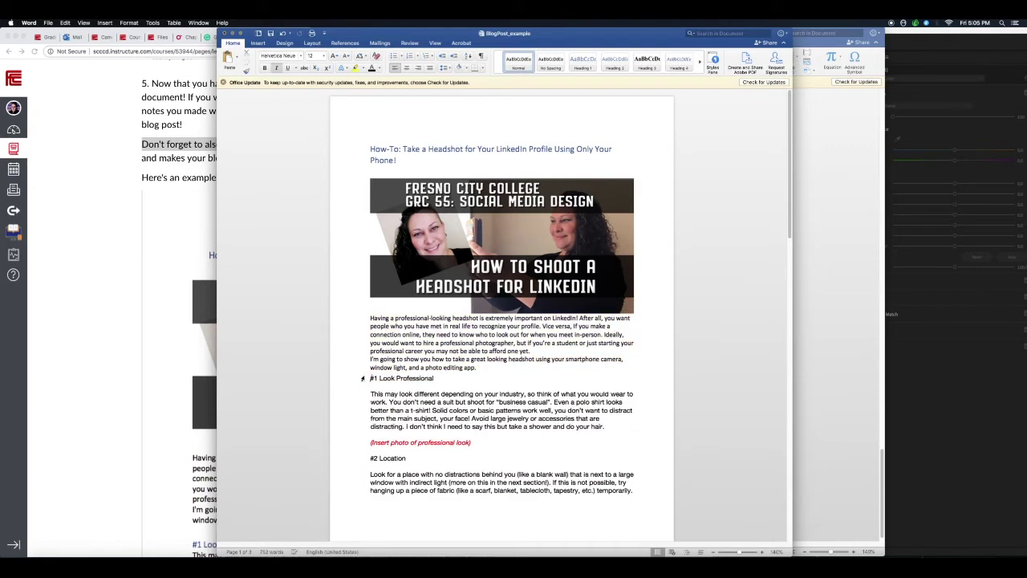
pyautogui.press('Return')
pyautogui.moveTo(434, 389); pyautogui.dragTo(370, 396)
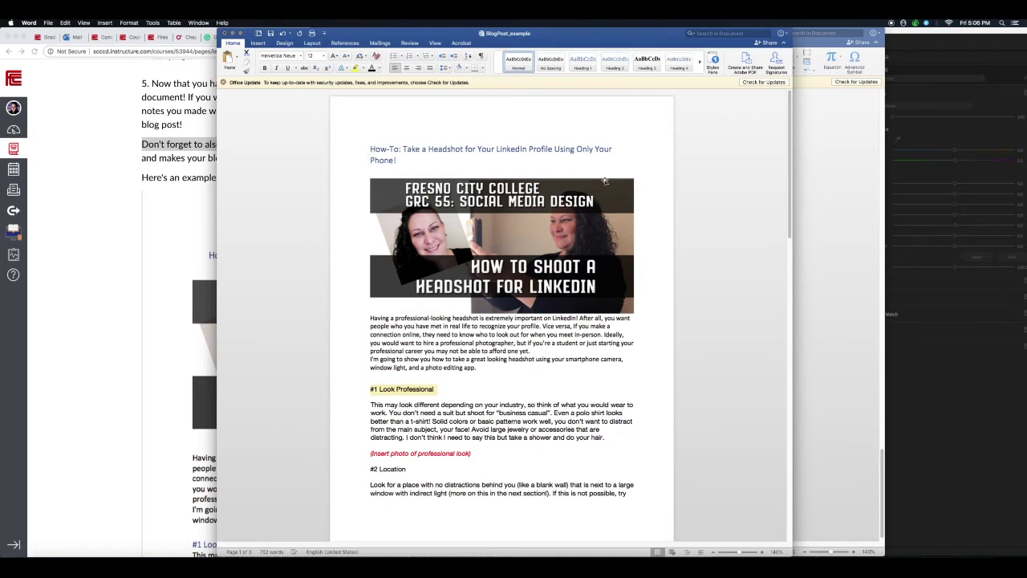
# Step: Make '#1 Look Professional' Heading 2 with a Normal paragraph, and delete its photo placeholder
pyautogui.click(615, 62)
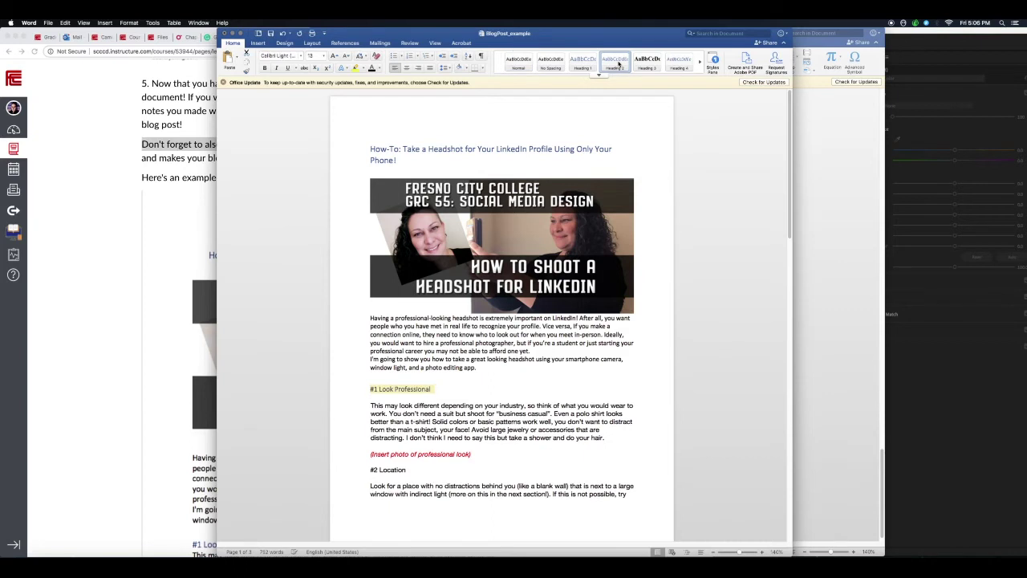
pyautogui.click(432, 389)
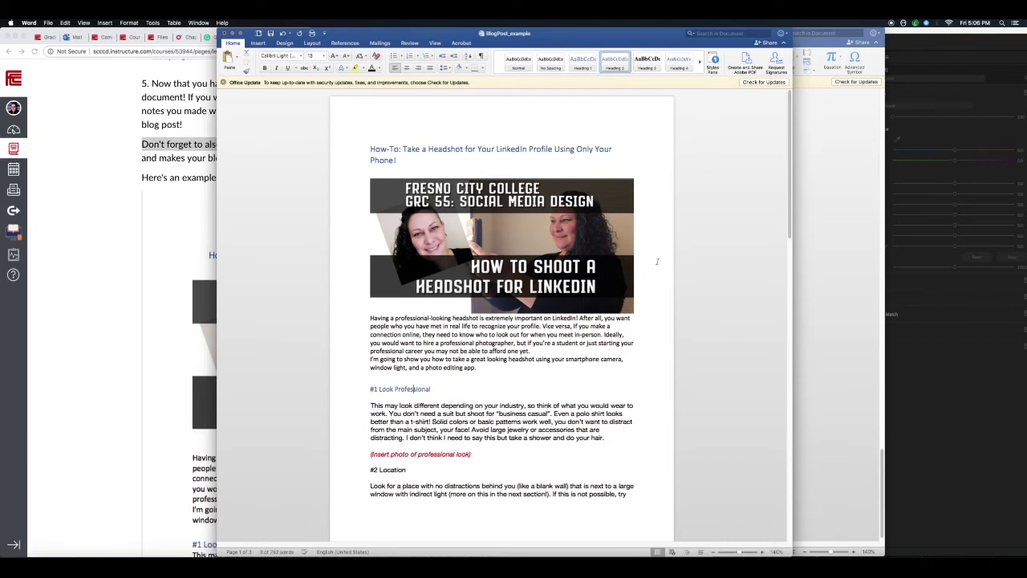
pyautogui.scroll(-3, 790, 210)
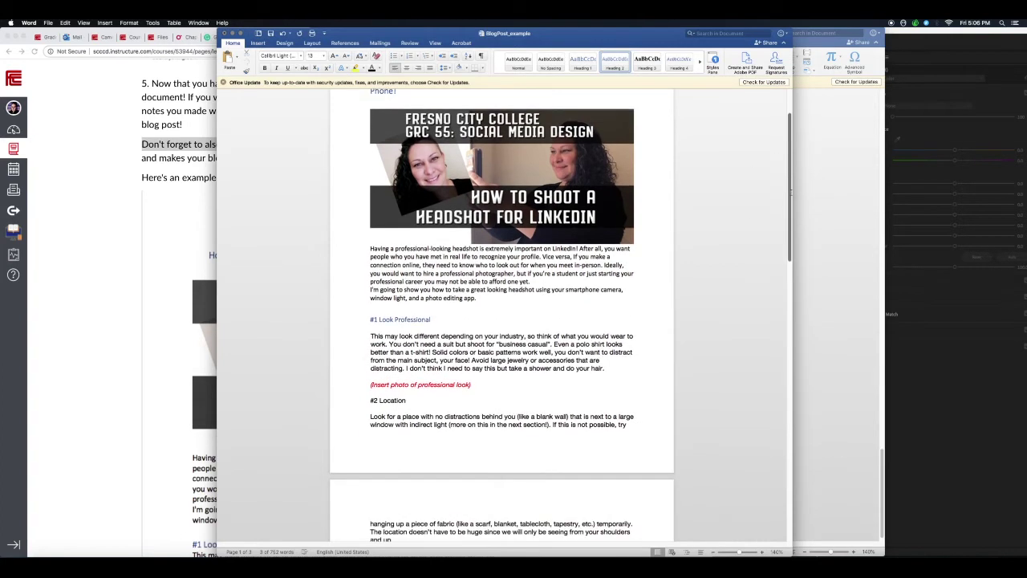
pyautogui.moveTo(371, 336); pyautogui.dragTo(615, 374)
pyautogui.click(518, 63)
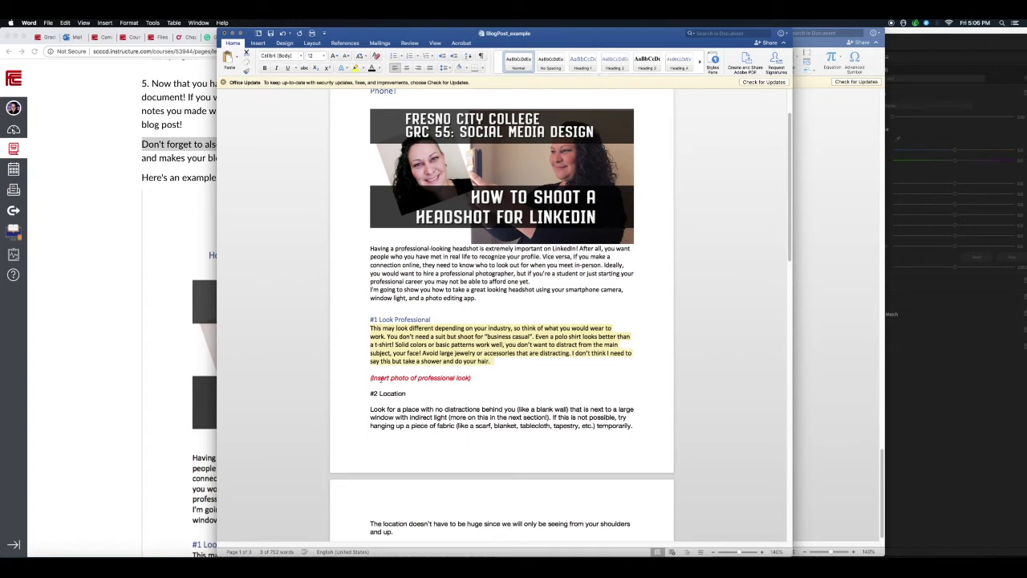
pyautogui.moveTo(373, 377); pyautogui.dragTo(484, 379)
pyautogui.press('BackSpace')
# Step: Make '#2 Location' Heading 2 with a Normal paragraph, and select the location photo placeholder
pyautogui.moveTo(371, 376); pyautogui.dragTo(409, 377)
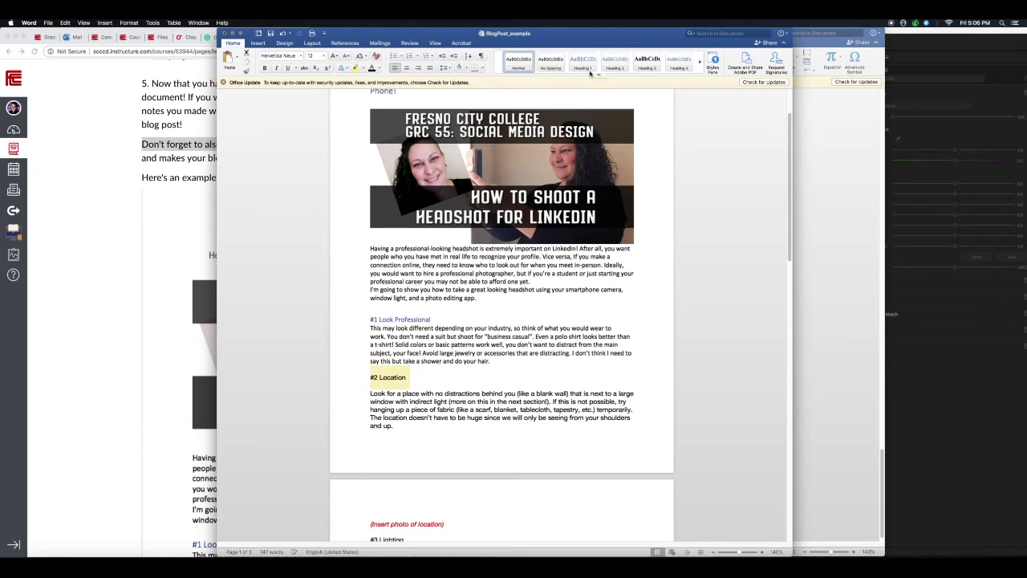
pyautogui.click(615, 62)
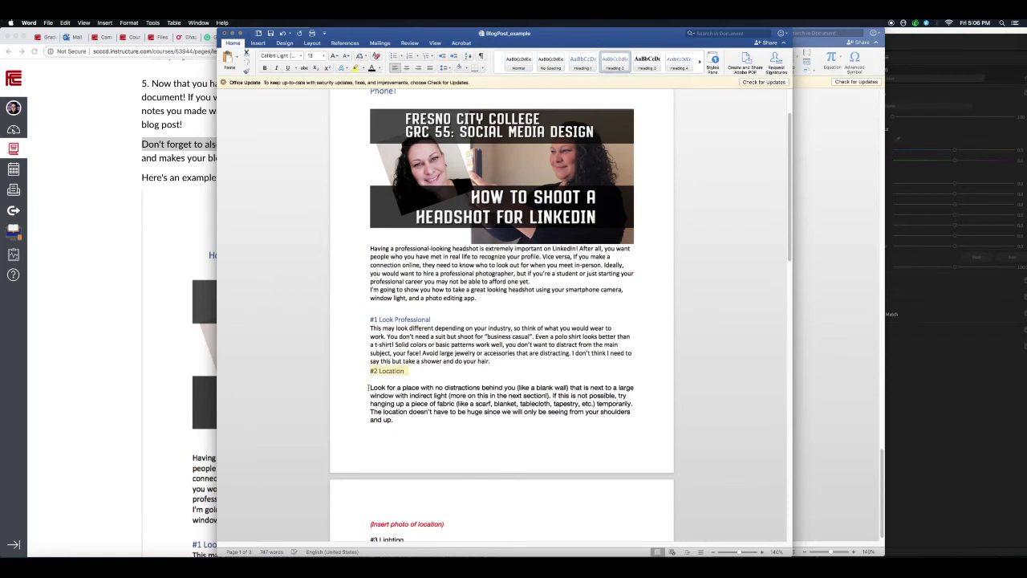
pyautogui.moveTo(368, 387); pyautogui.dragTo(412, 424)
pyautogui.click(518, 62)
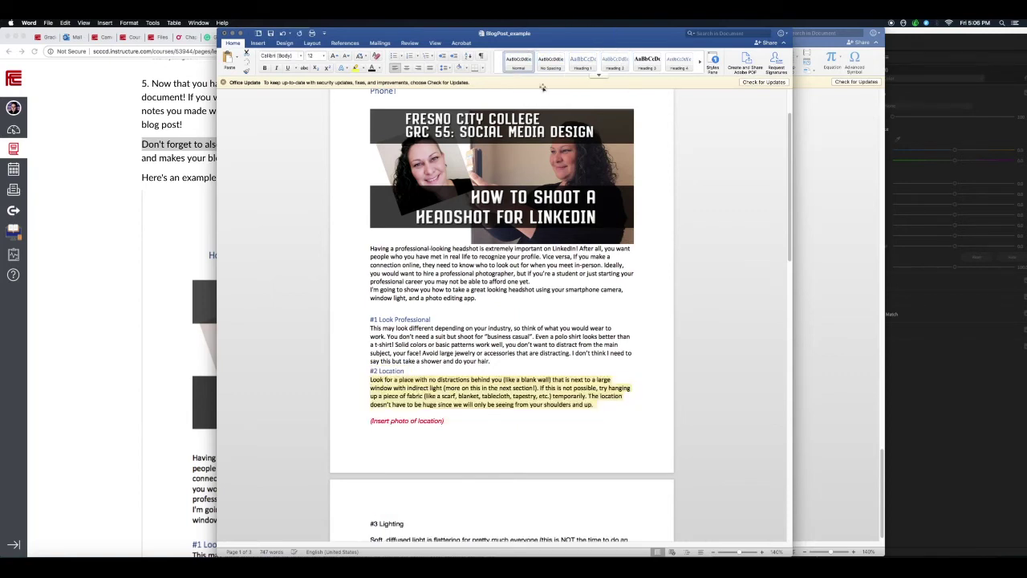
pyautogui.moveTo(371, 421); pyautogui.dragTo(447, 422)
pyautogui.click(104, 22)
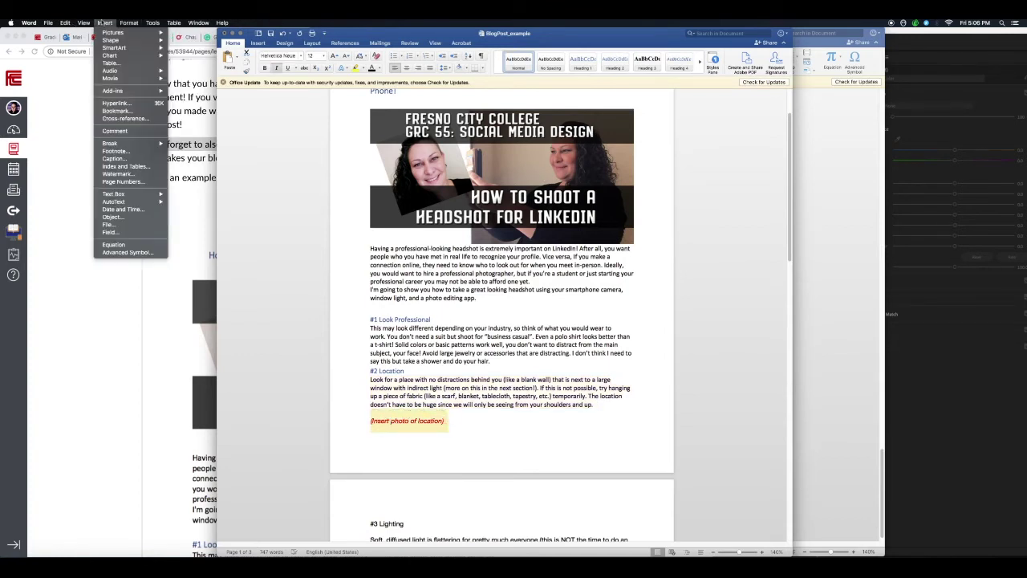
# Step: Insert Location.jpg from file in place of the location placeholder, then scroll to the post's end
pyautogui.moveTo(129, 32)
pyautogui.click(206, 35)
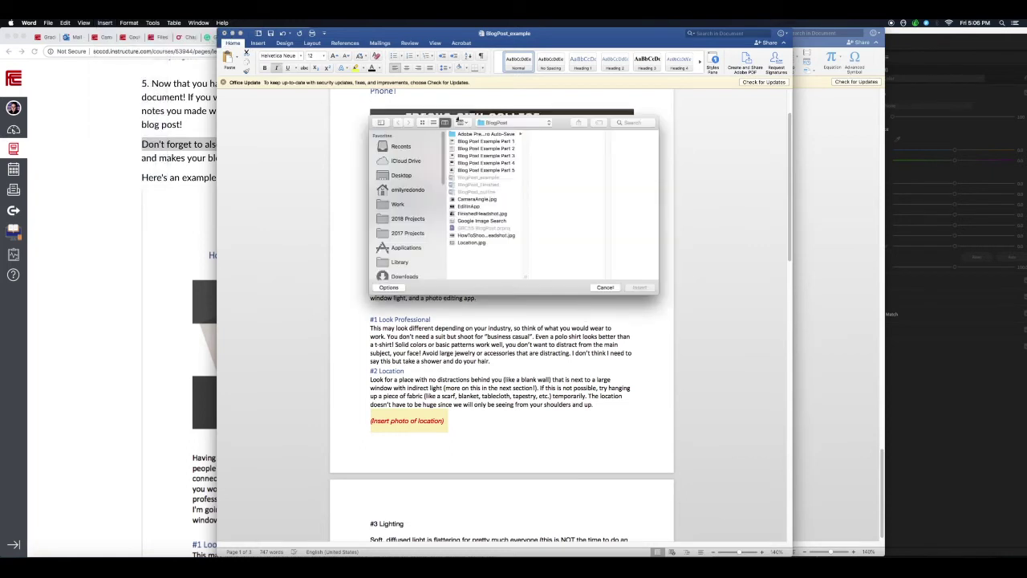
pyautogui.click(472, 242)
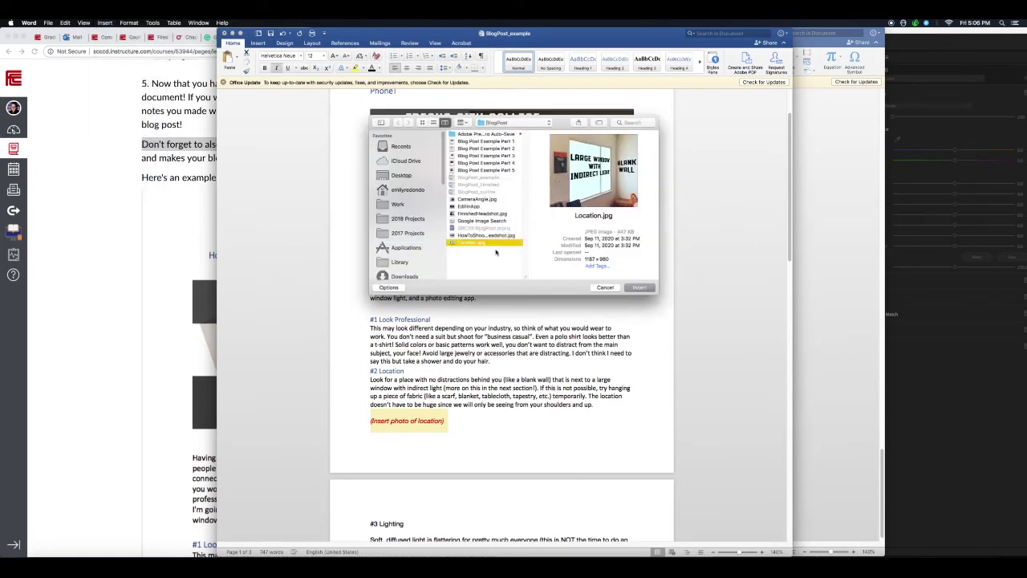
pyautogui.click(642, 288)
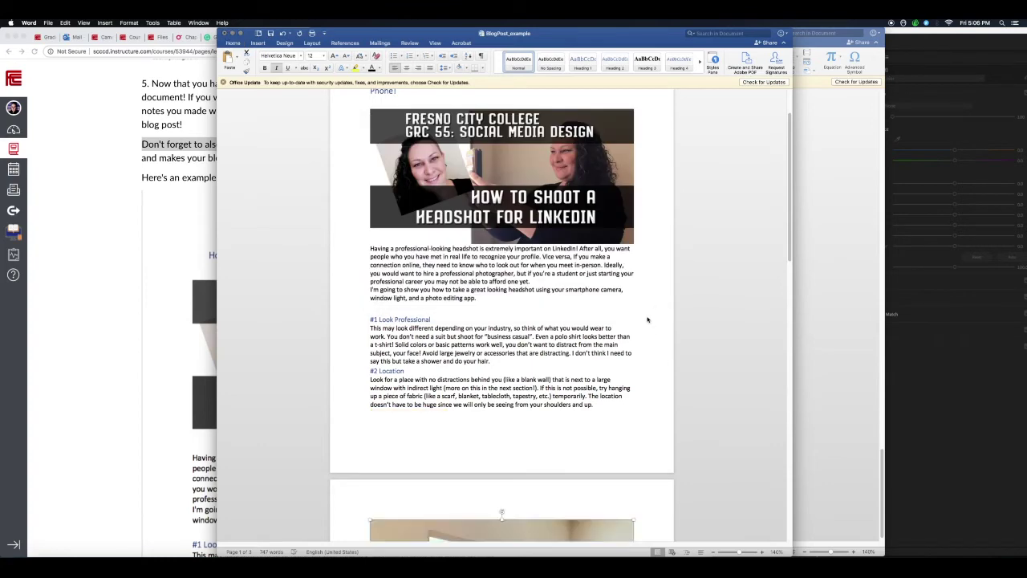
pyautogui.scroll(-5, 795, 224)
pyautogui.moveTo(791, 201); pyautogui.dragTo(792, 221)
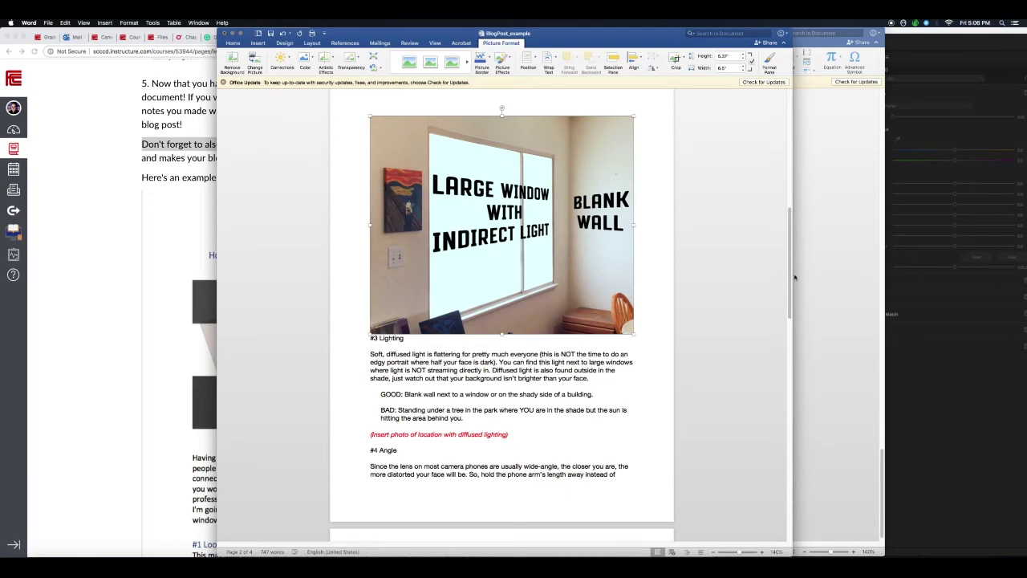
pyautogui.moveTo(795, 265); pyautogui.dragTo(811, 381)
pyautogui.scroll(-2, 810, 381)
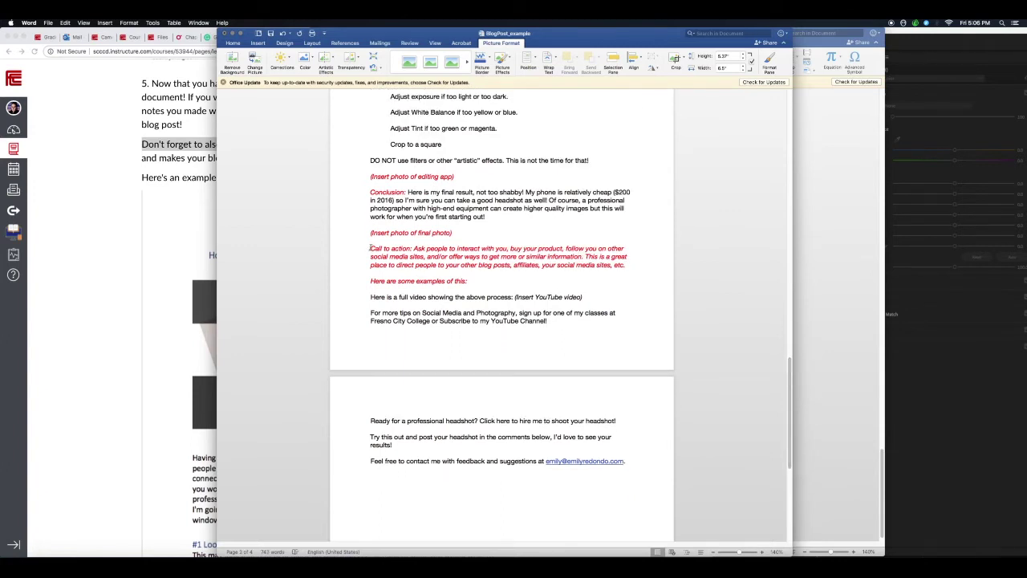
pyautogui.moveTo(370, 248); pyautogui.dragTo(641, 262)
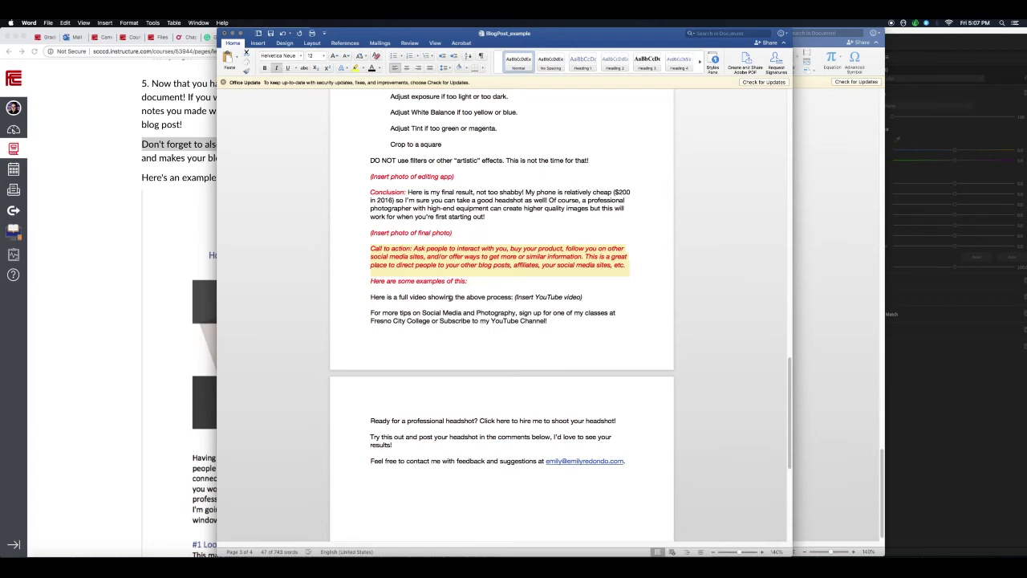
pyautogui.click(452, 251)
pyautogui.moveTo(414, 249); pyautogui.dragTo(508, 248)
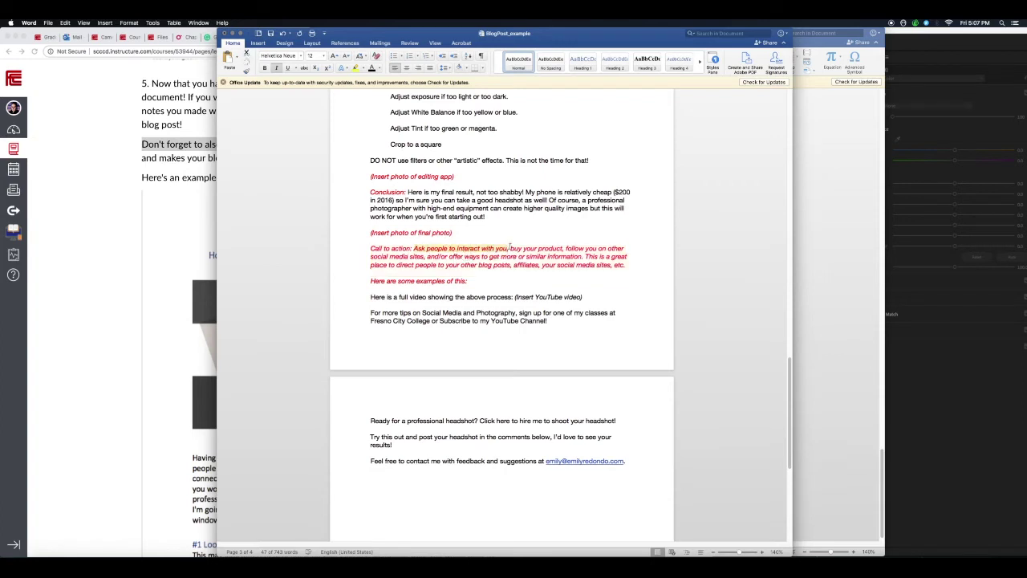
pyautogui.tripleClick(370, 436)
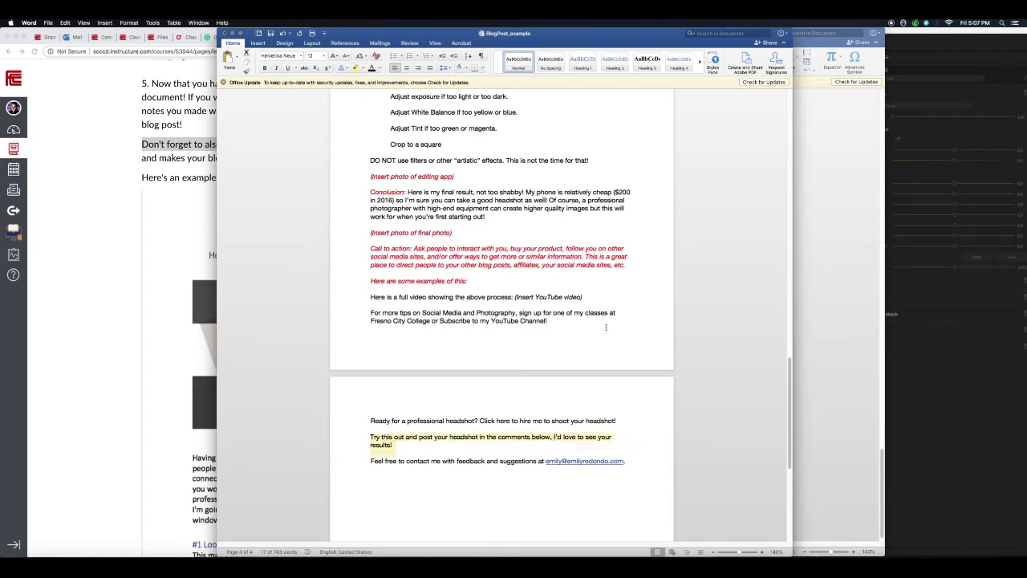
pyautogui.moveTo(509, 249); pyautogui.dragTo(567, 249)
pyautogui.moveTo(371, 420); pyautogui.dragTo(626, 418)
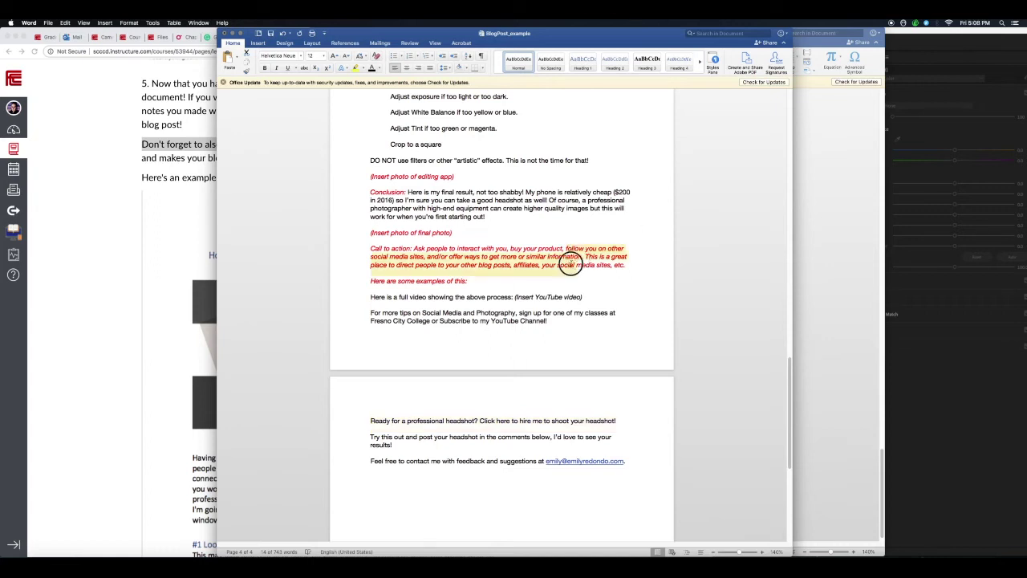
# Step: Point out the call-to-action, more-tips and full-video closing lines, then bring the Canvas lecture forward
pyautogui.moveTo(570, 265); pyautogui.dragTo(426, 256)
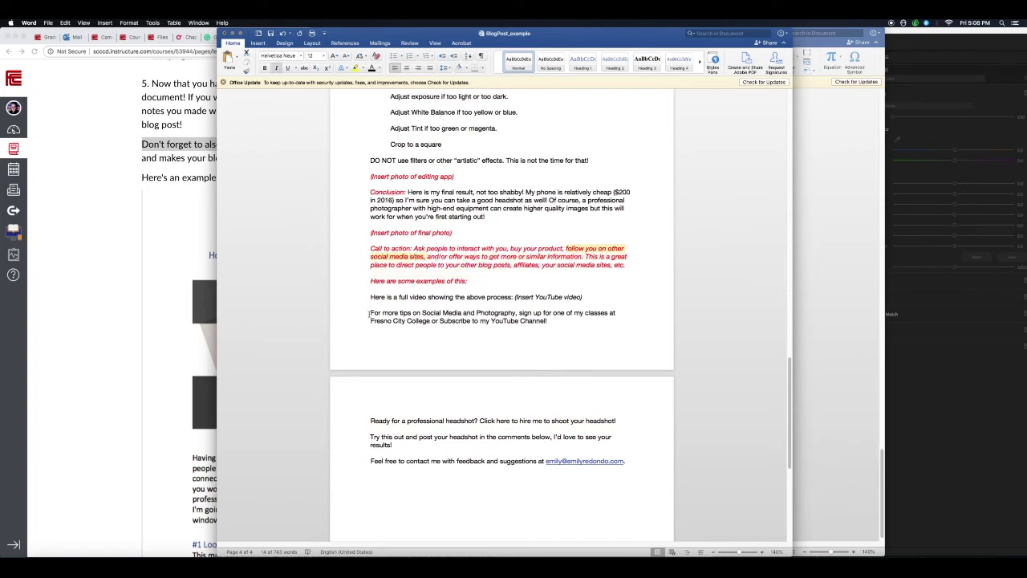
pyautogui.moveTo(369, 313); pyautogui.dragTo(574, 318)
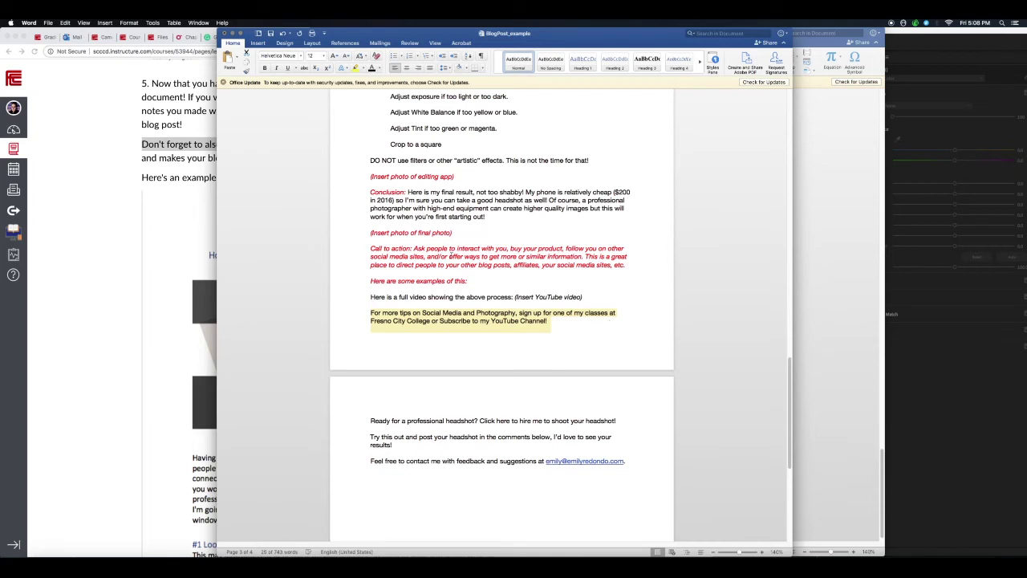
pyautogui.moveTo(450, 252); pyautogui.dragTo(582, 257)
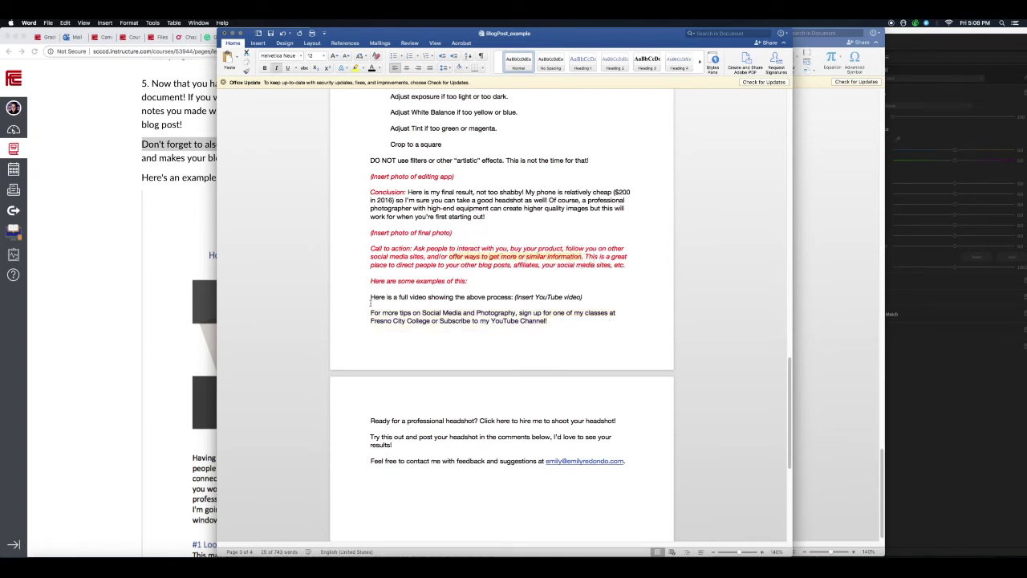
pyautogui.moveTo(370, 296); pyautogui.dragTo(592, 292)
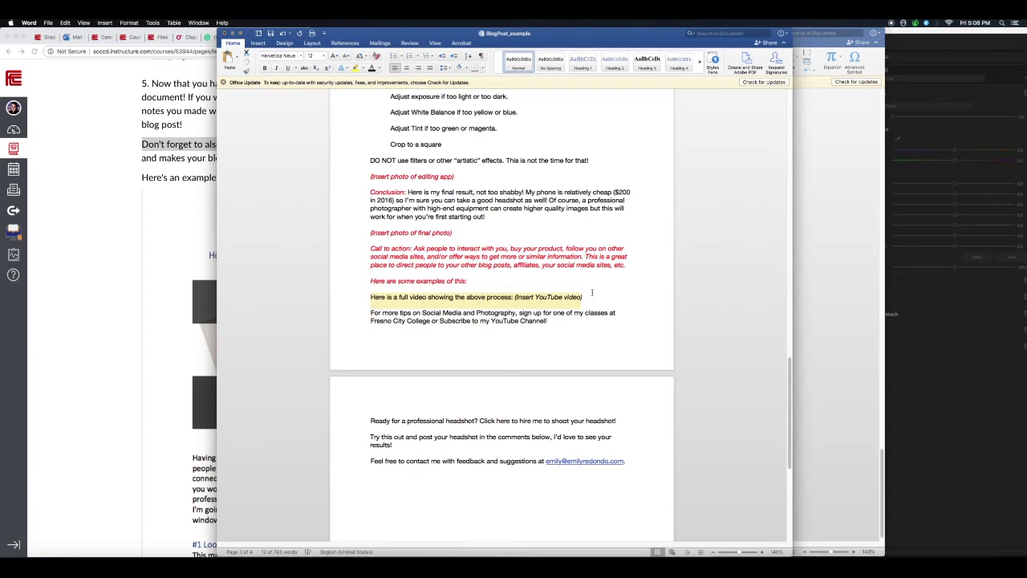
pyautogui.click(65, 200)
pyautogui.click(560, 176)
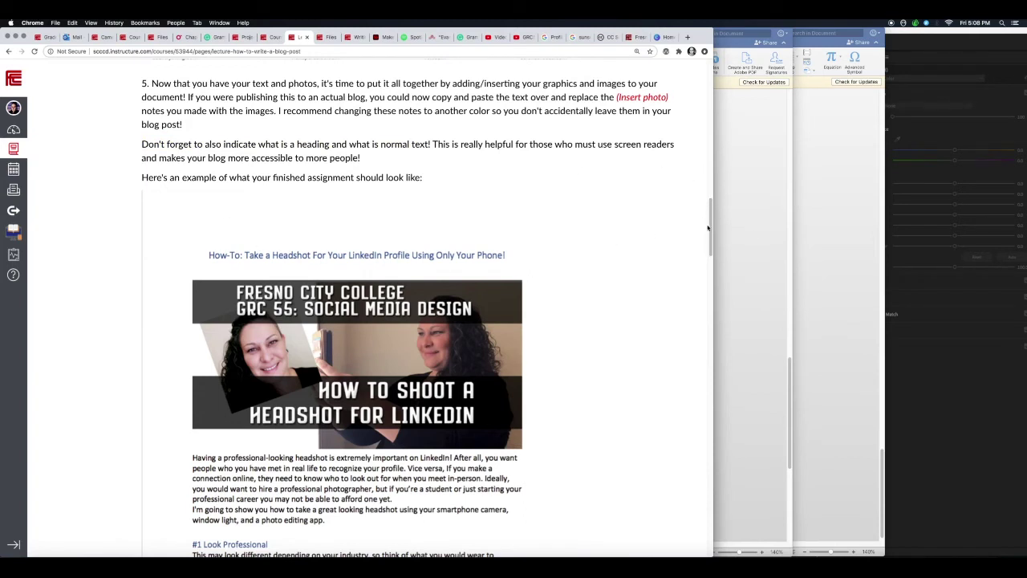
# Step: Scroll the Canvas example post down to its final photo and closing links, then return to Word
pyautogui.moveTo(709, 210); pyautogui.dragTo(711, 224)
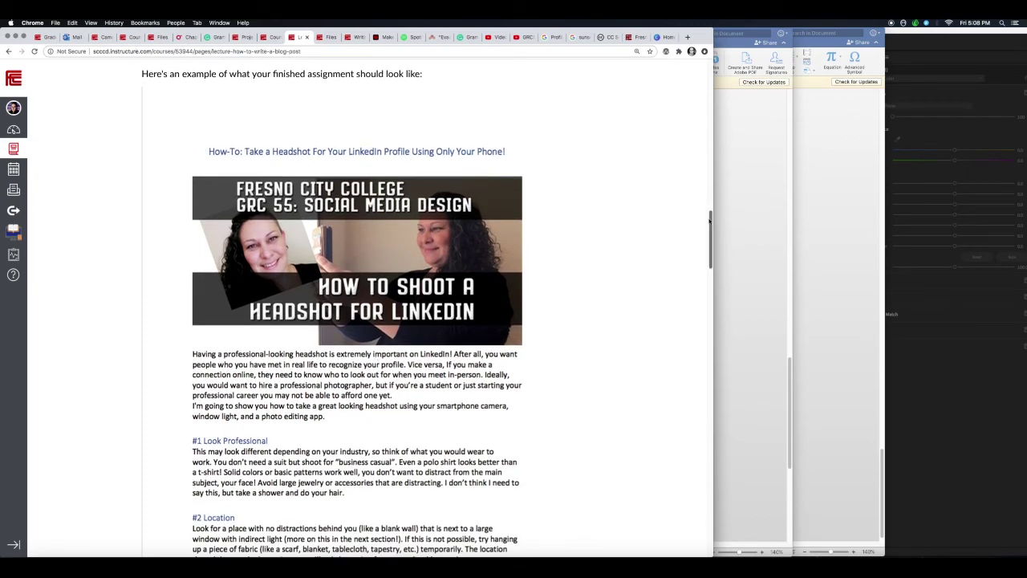
pyautogui.moveTo(710, 218); pyautogui.dragTo(713, 444)
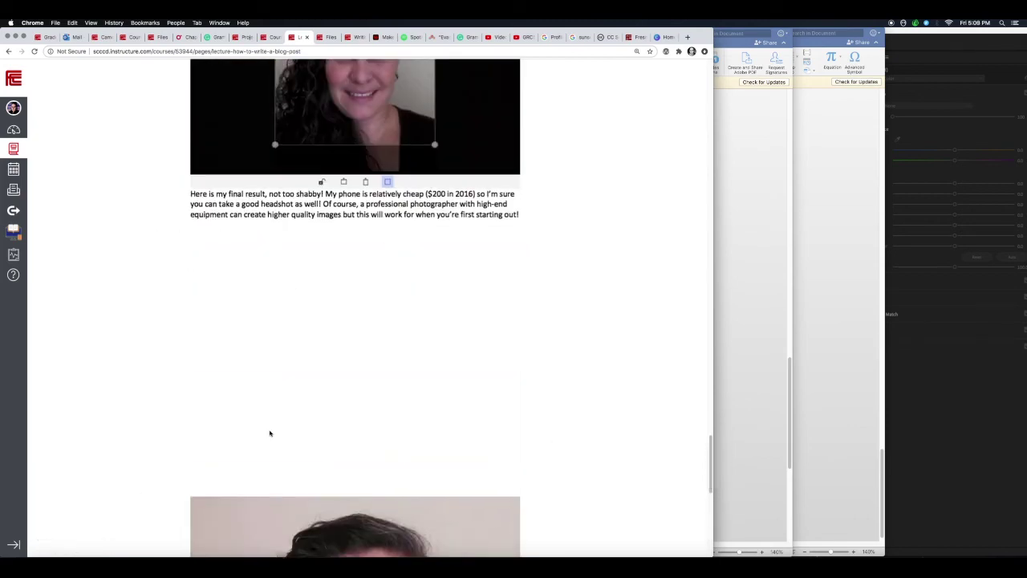
pyautogui.moveTo(710, 451); pyautogui.dragTo(711, 524)
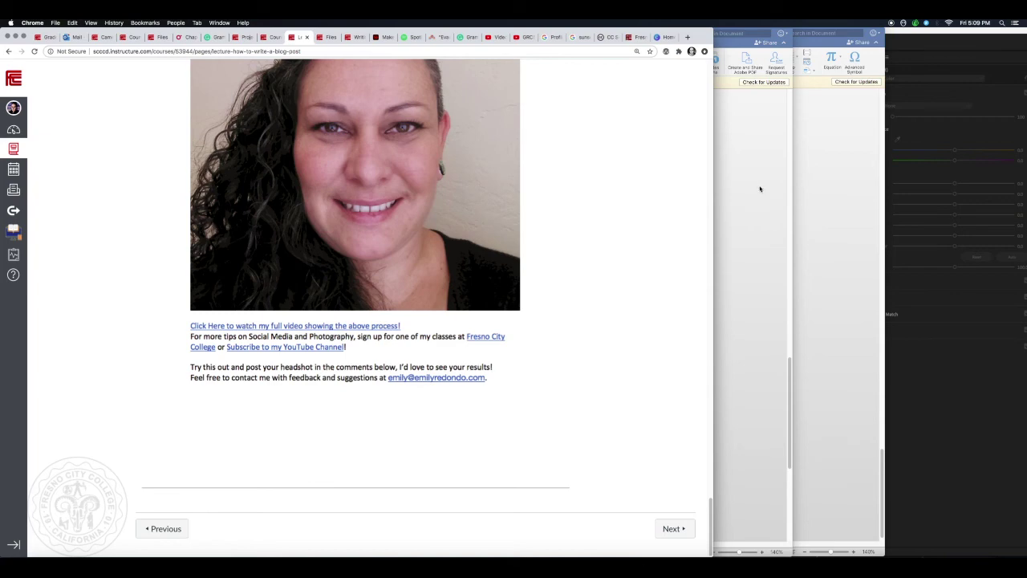
pyautogui.click(760, 188)
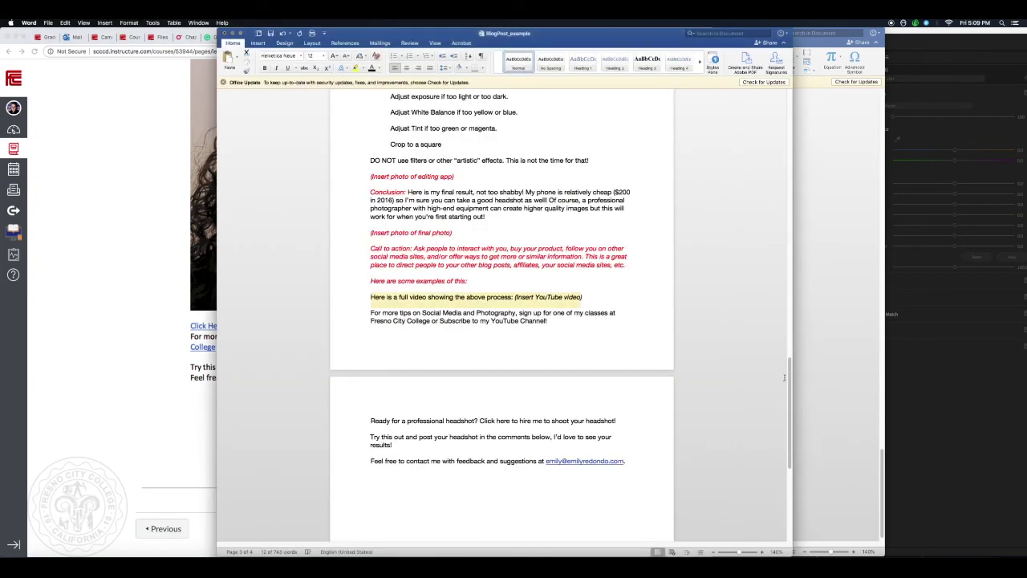
# Step: Scroll to the closing paragraph, select 'Fresno City College', then bring Chrome's example post forward
pyautogui.scroll(-3, 785, 375)
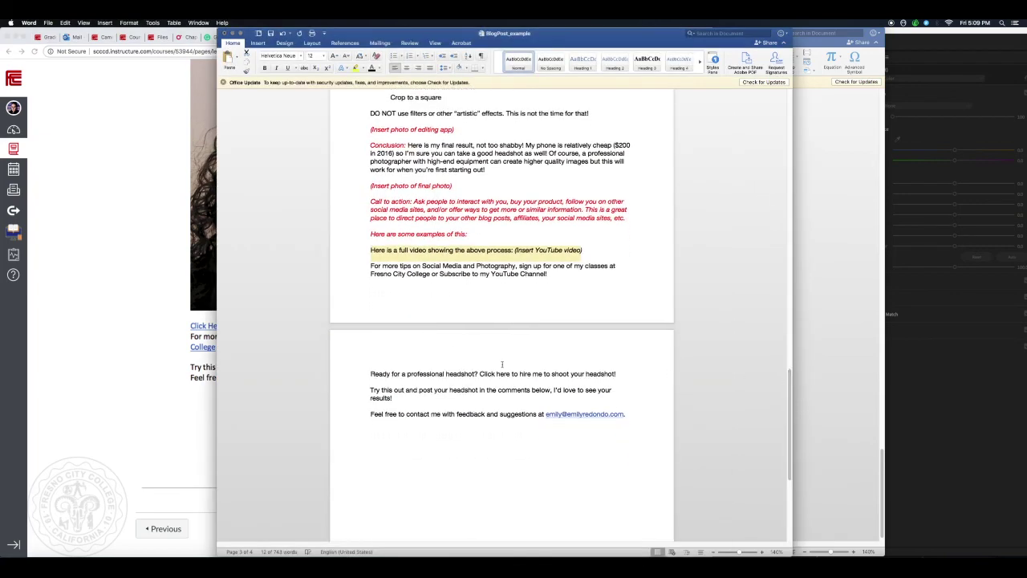
pyautogui.click(444, 266)
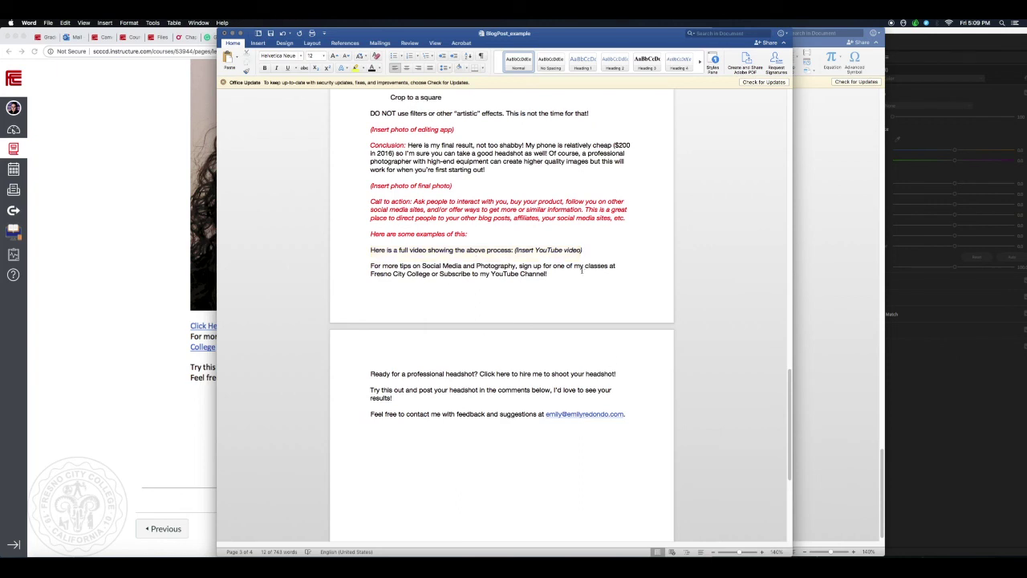
pyautogui.moveTo(372, 275); pyautogui.dragTo(430, 274)
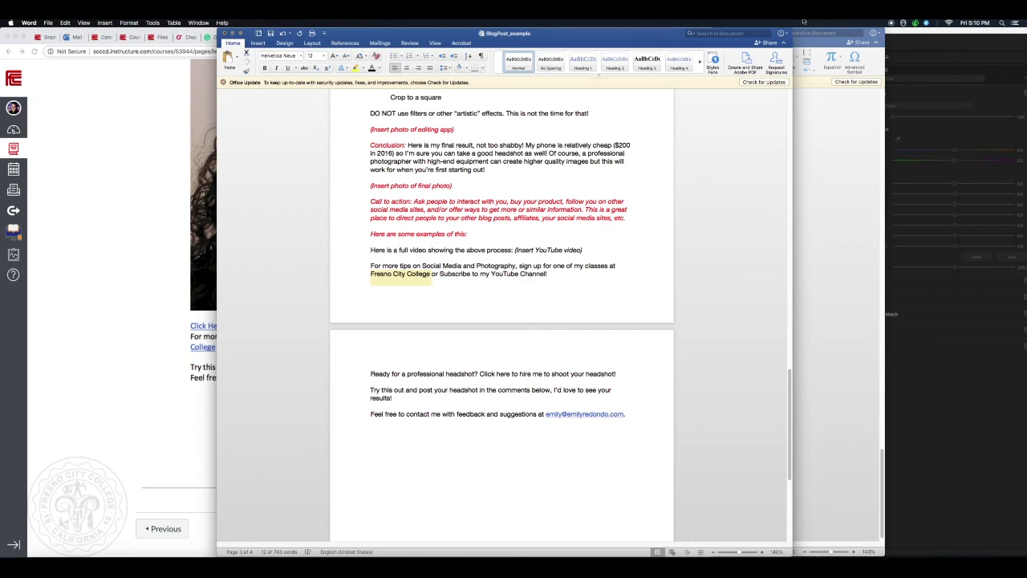
pyautogui.click(144, 96)
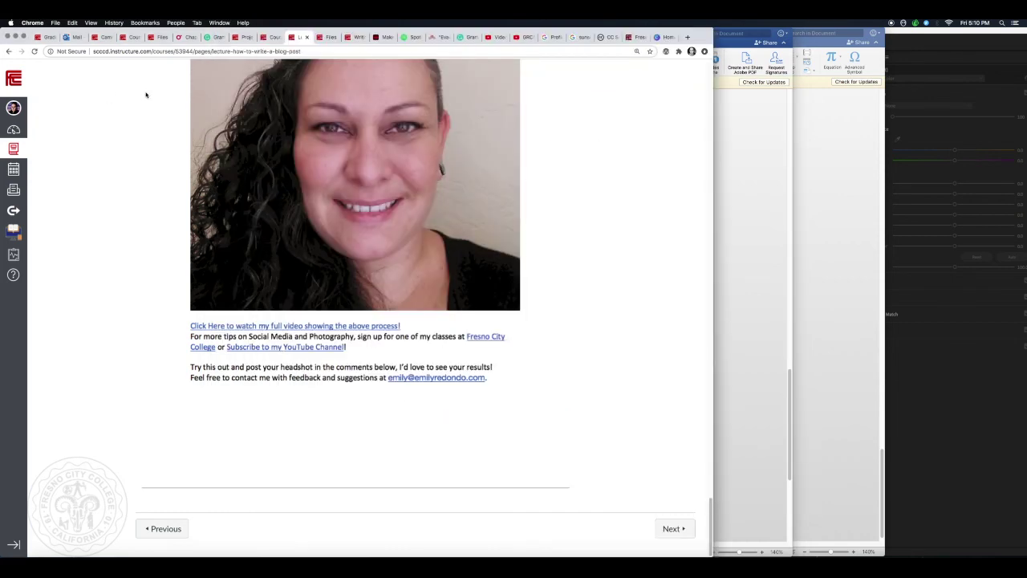
# Step: Copy the Fresno City College homepage address from Chrome's address bar, then return to the Word draft
pyautogui.click(635, 37)
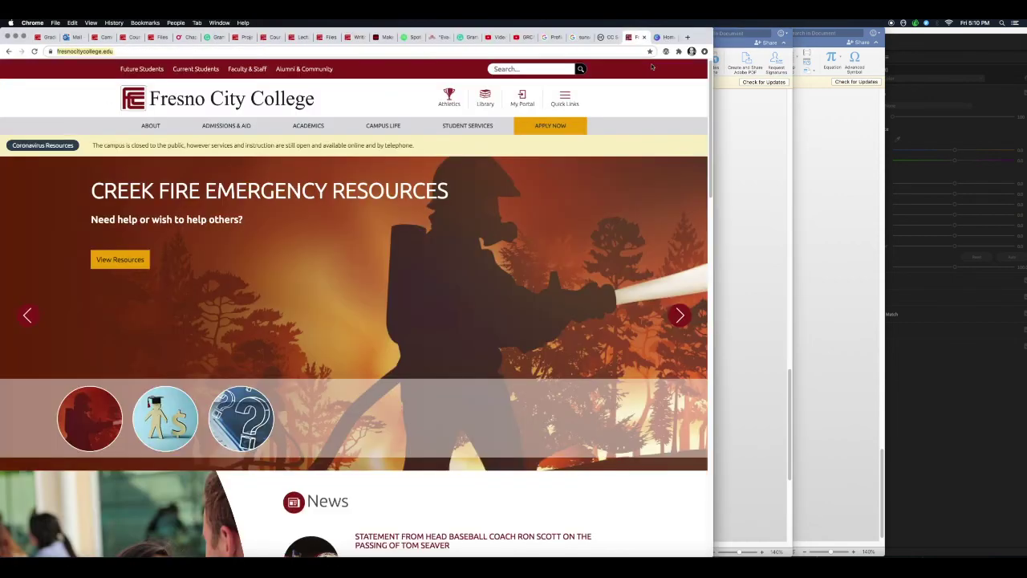
pyautogui.click(148, 50)
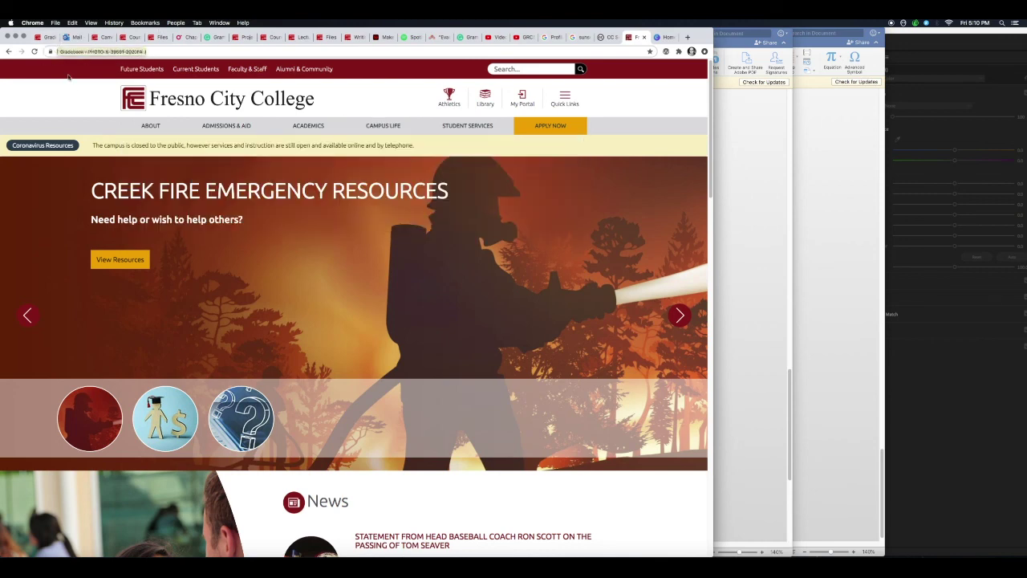
pyautogui.click(149, 50)
pyautogui.moveTo(149, 50); pyautogui.dragTo(51, 51)
pyautogui.press('super+c')
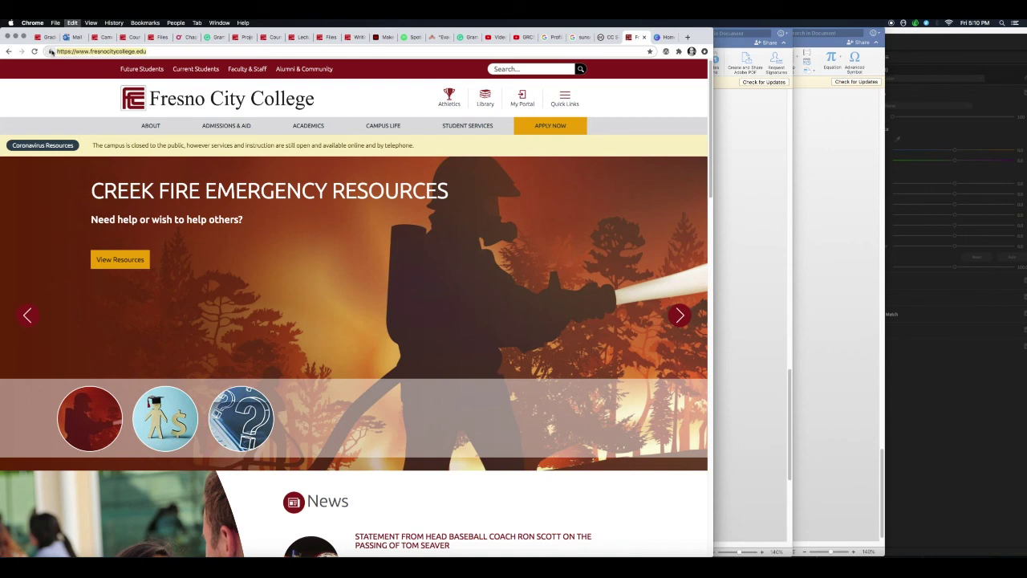
pyautogui.click(72, 22)
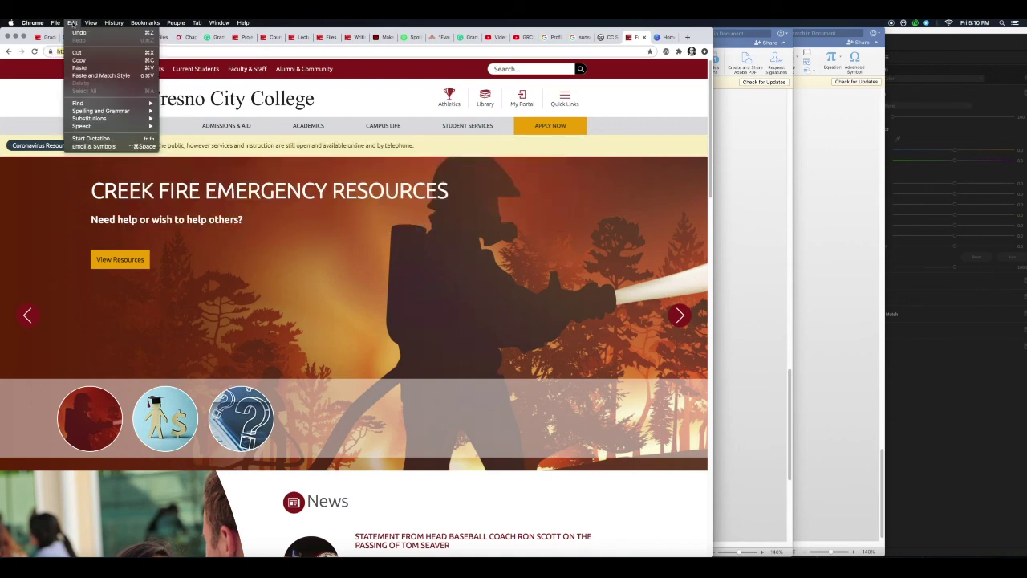
pyautogui.click(149, 60)
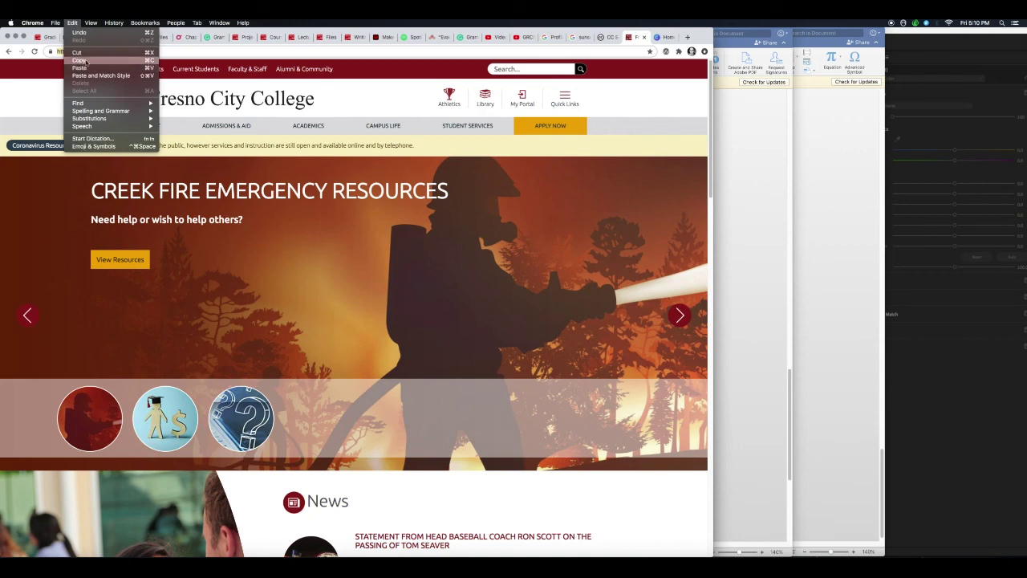
pyautogui.click(777, 142)
pyautogui.click(439, 273)
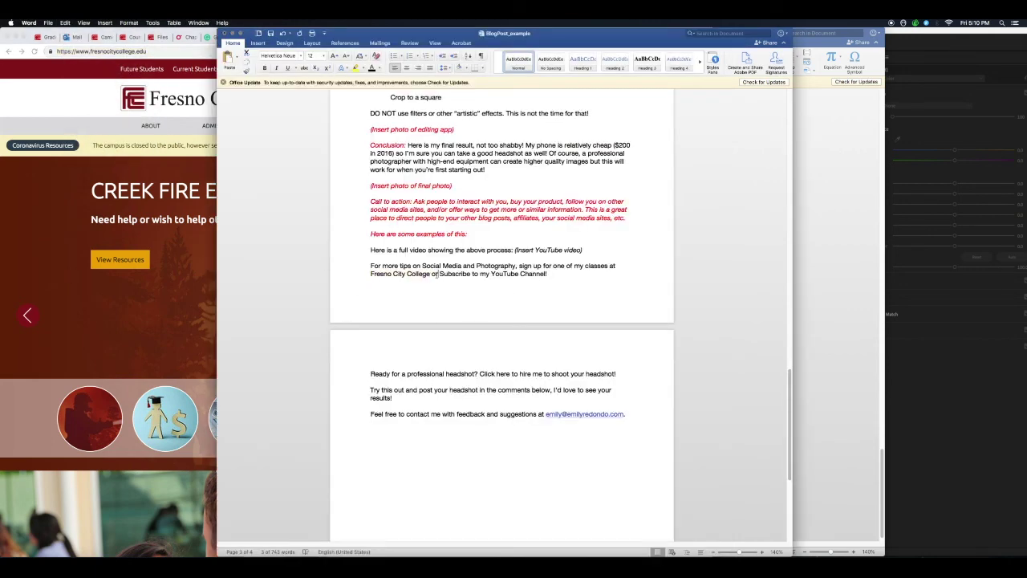
pyautogui.moveTo(370, 273); pyautogui.dragTo(434, 283)
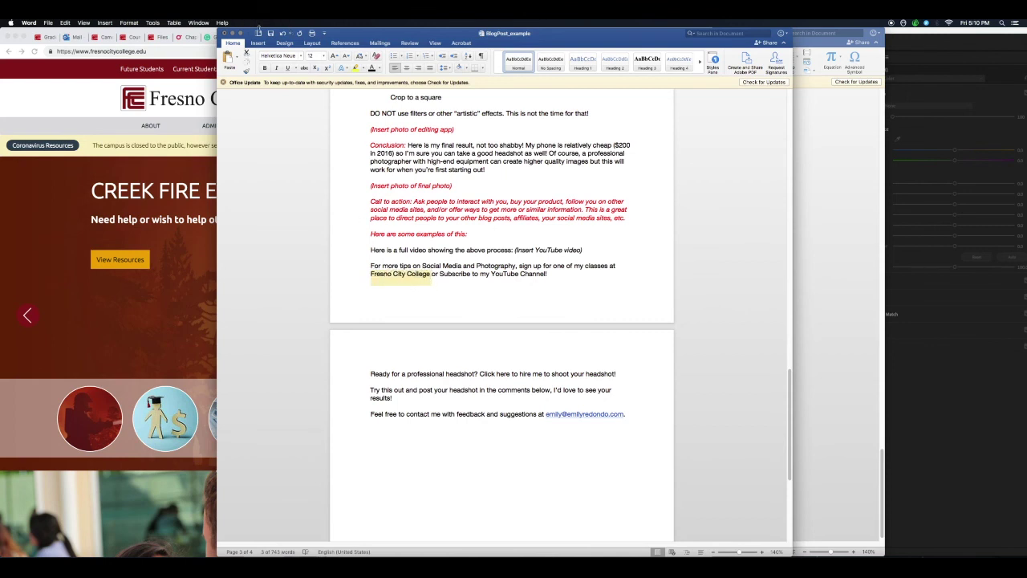
pyautogui.click(257, 43)
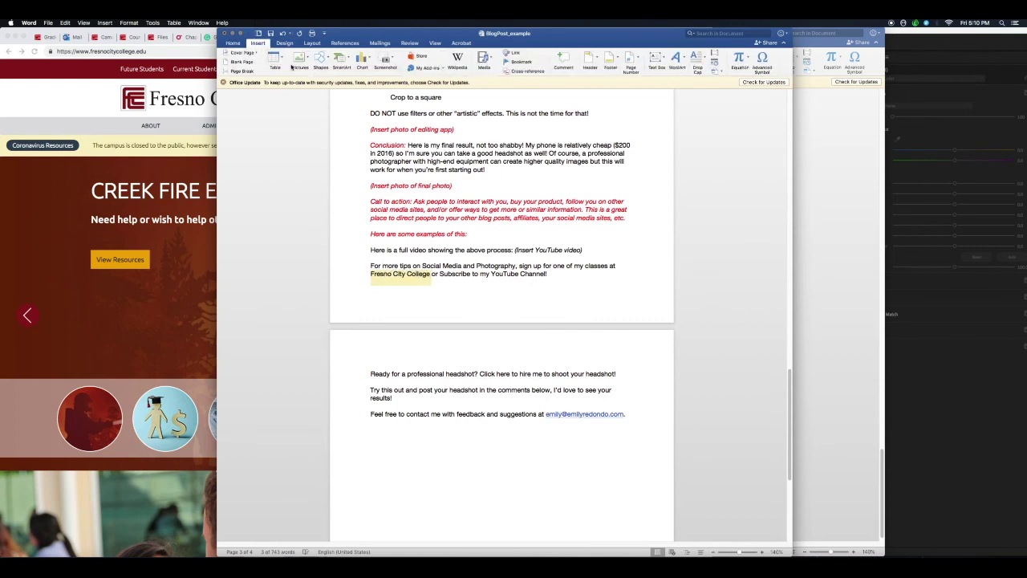
pyautogui.click(513, 53)
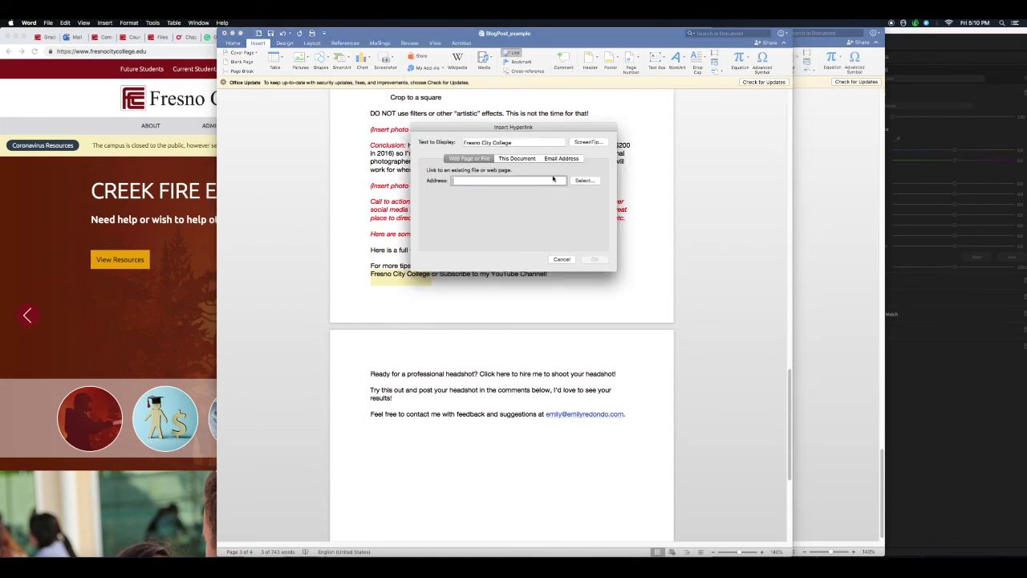
pyautogui.press('super+v')
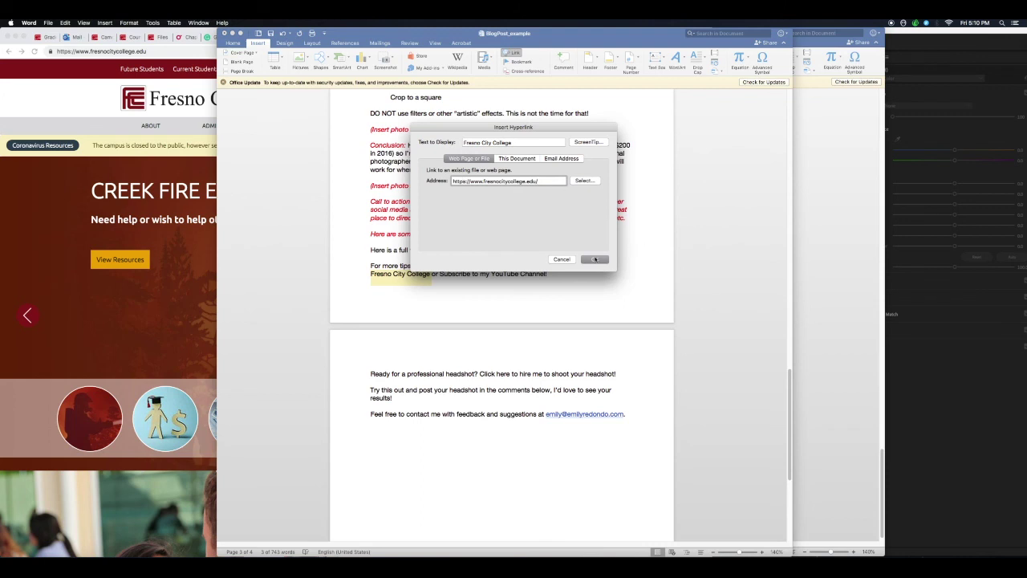
pyautogui.click(595, 259)
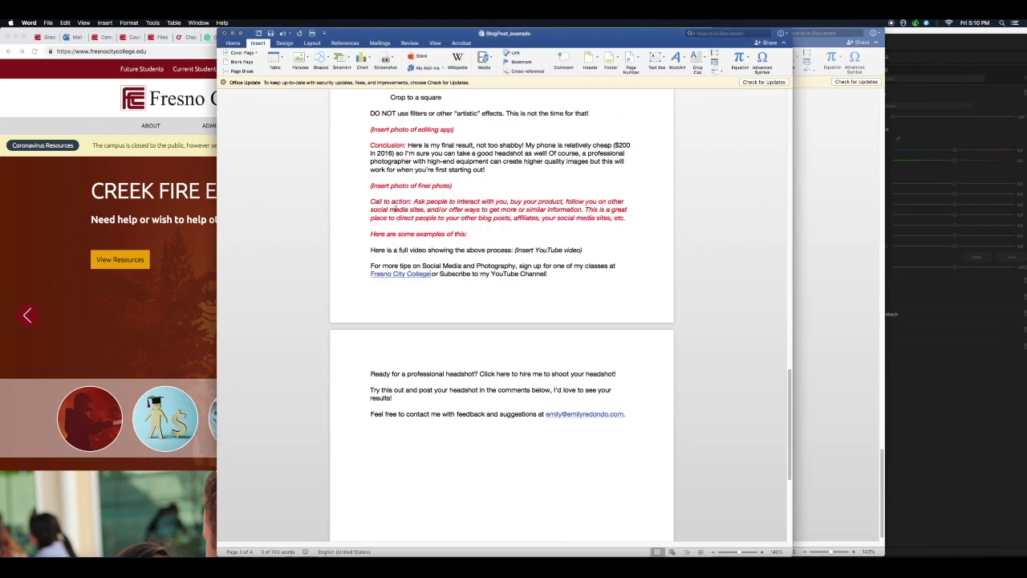
# Step: Test the new college link in Chrome, then show the Canvas blog-post lecture from its top
pyautogui.click(409, 277)
pyautogui.click(409, 275)
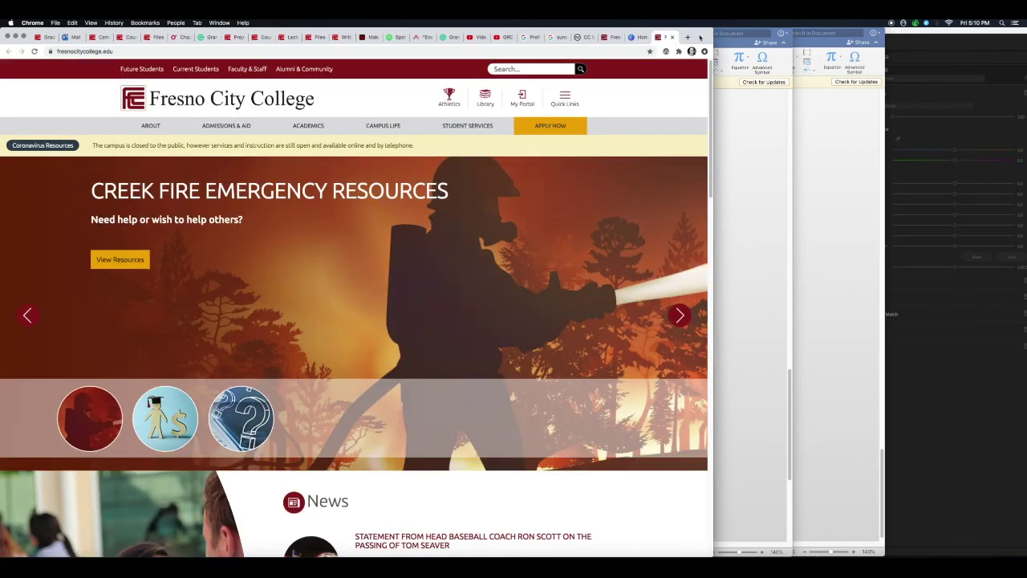
pyautogui.moveTo(699, 37); pyautogui.dragTo(871, 96)
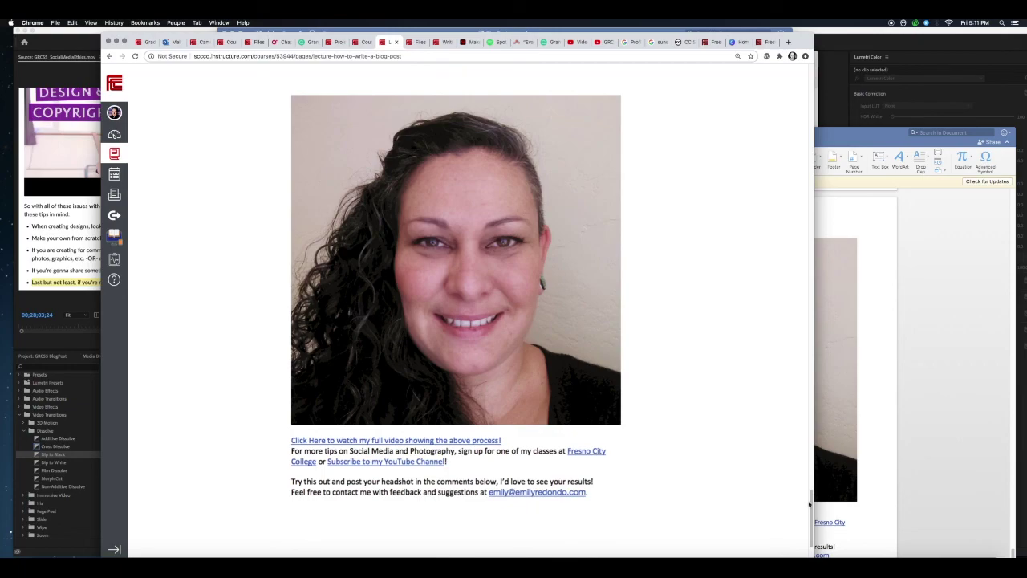
pyautogui.moveTo(811, 504); pyautogui.dragTo(819, 93)
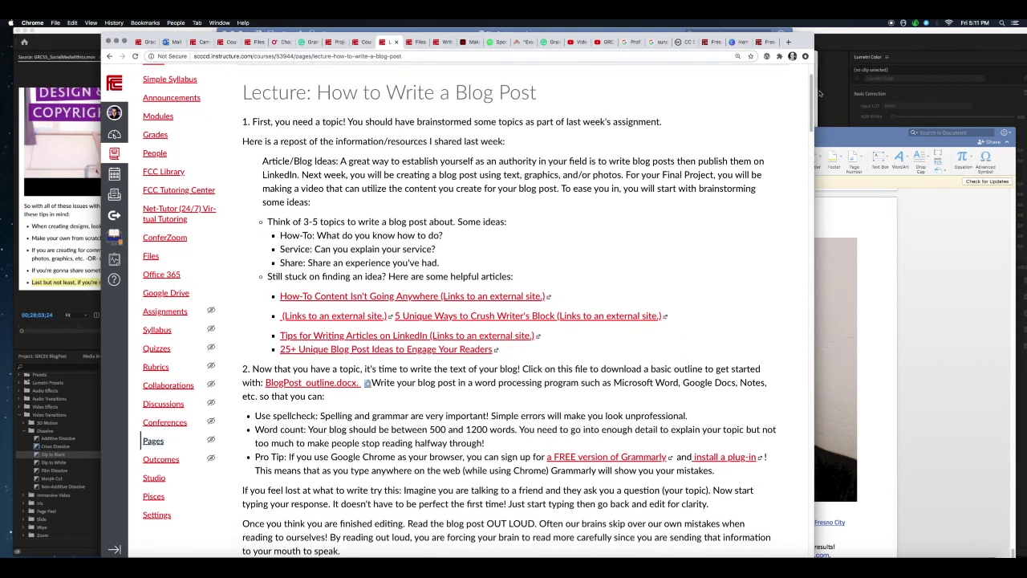